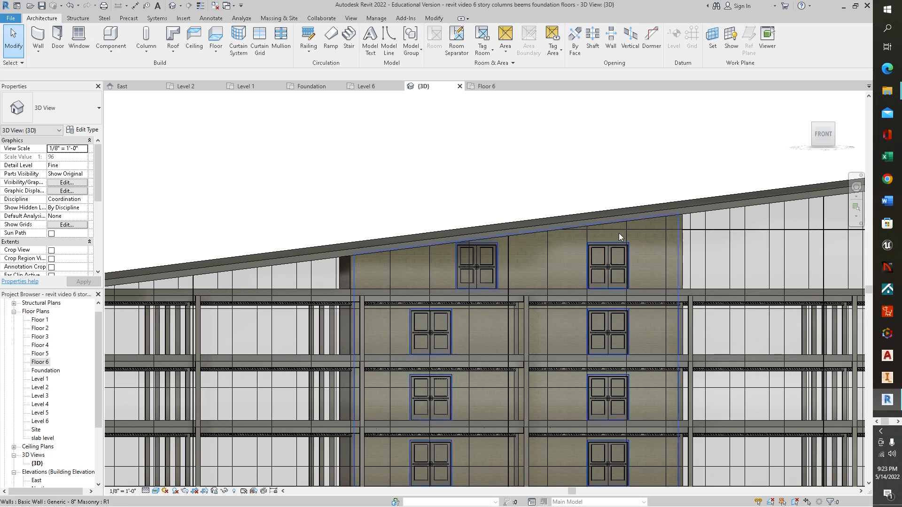
Step: Close the Level 1, Level 2, Foundation and Level 6 views, keeping East, the 3D view and Floor 6 open
{"action": "middle_click_drag", "start_coordinate": [559, 162], "coordinate": [640, 196], "text": "shift"}
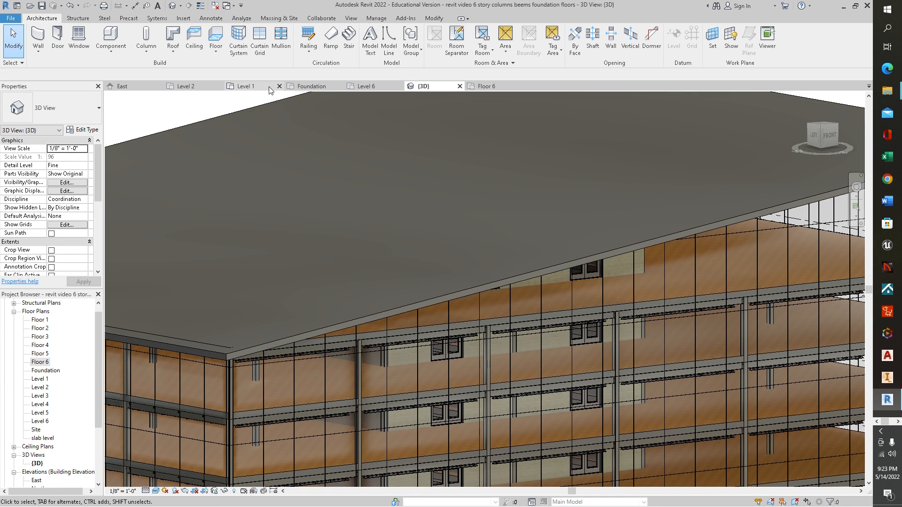
{"action": "left_click", "coordinate": [279, 86]}
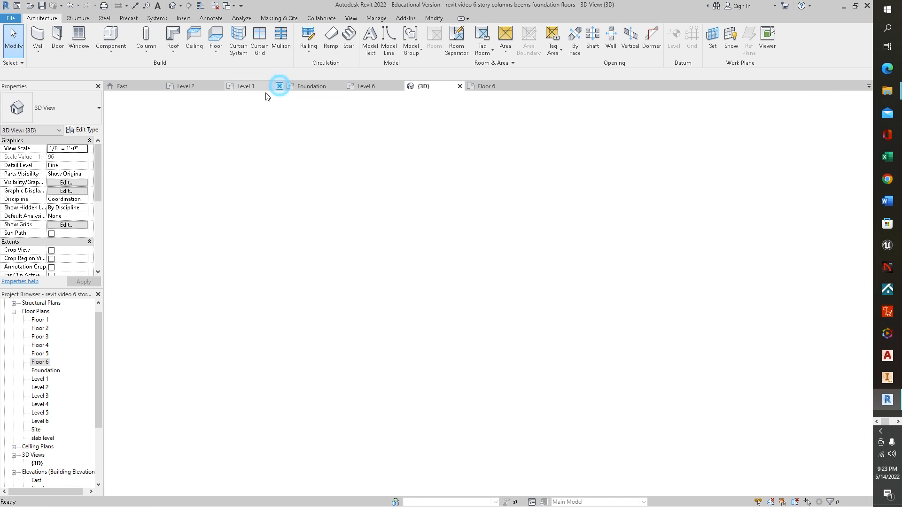
{"action": "left_click", "coordinate": [219, 86]}
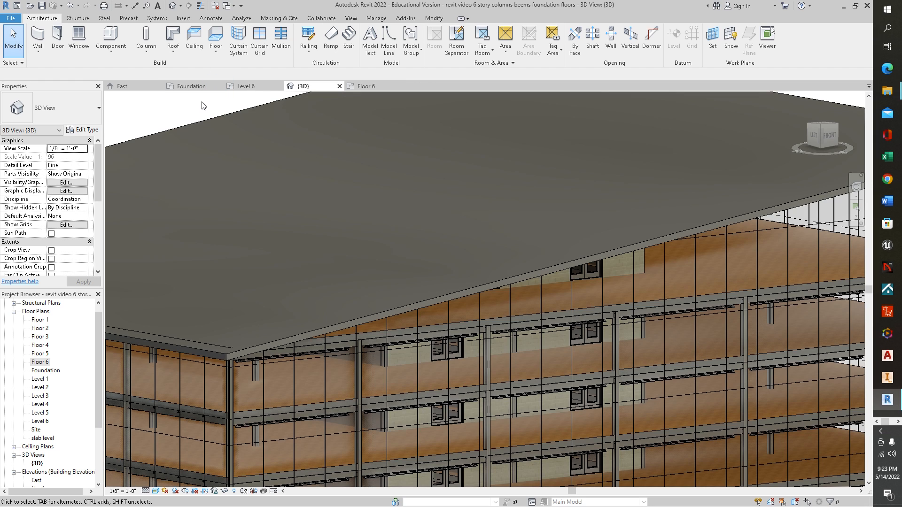
{"action": "left_click", "coordinate": [274, 88]}
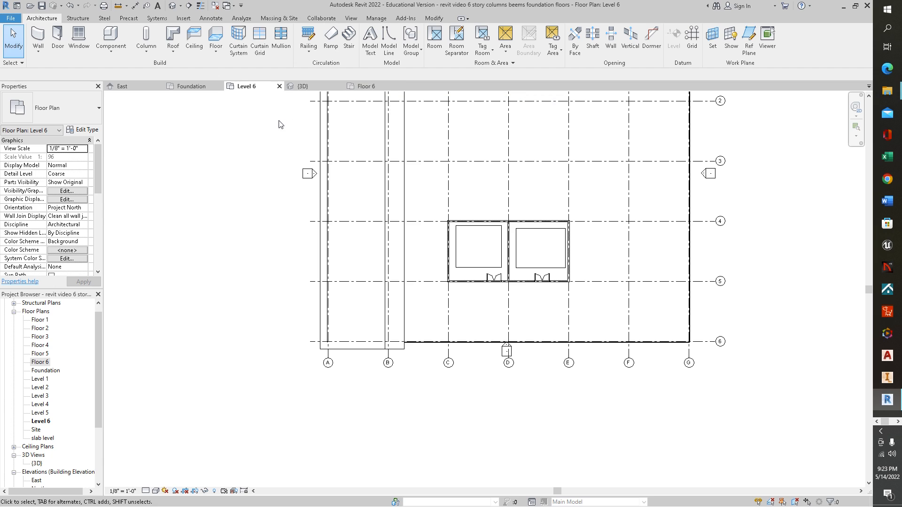
{"action": "left_click", "coordinate": [219, 87]}
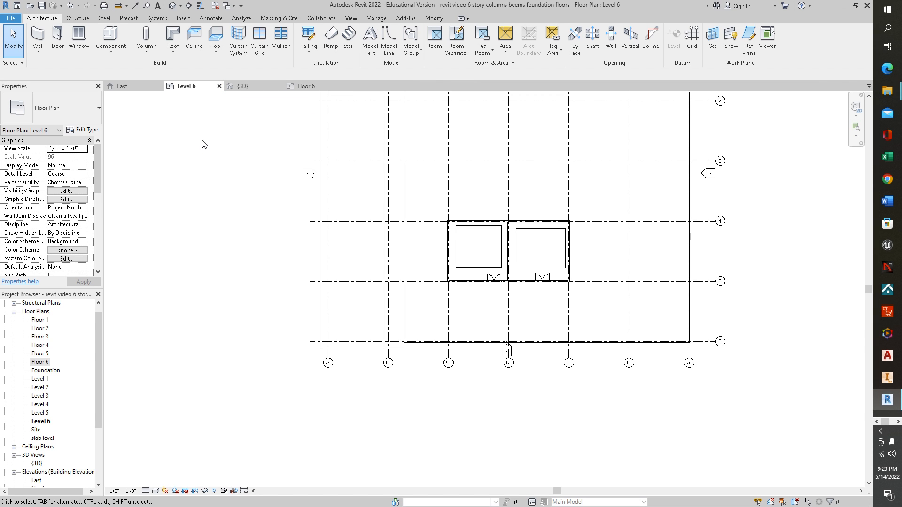
{"action": "left_click", "coordinate": [218, 87]}
{"action": "left_click", "coordinate": [184, 118]}
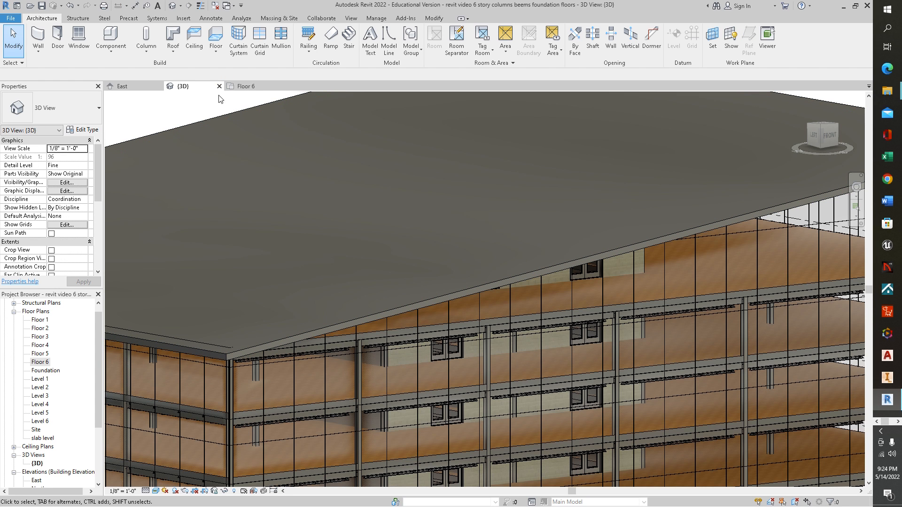
Step: Open the Floor 1 floor plan
{"action": "double_click", "coordinate": [40, 320]}
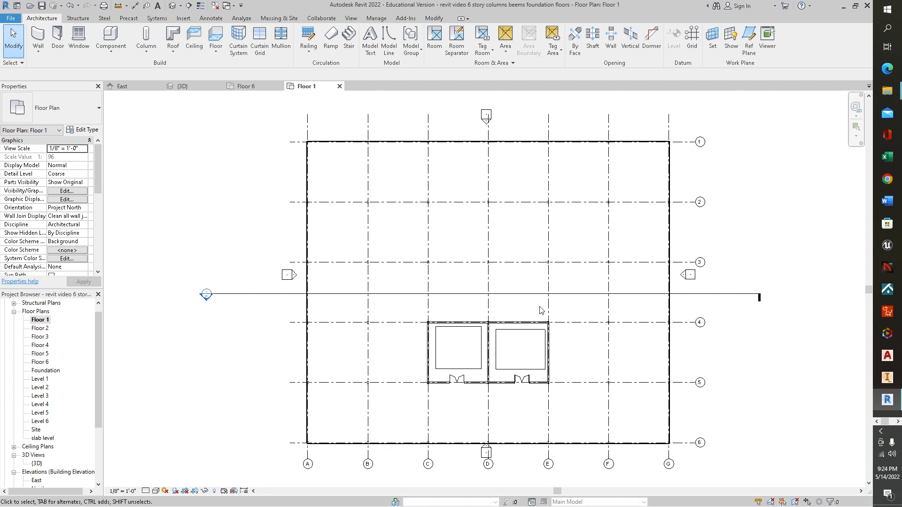
{"action": "scroll", "coordinate": [583, 367], "scroll_direction": "up", "scroll_amount": 3}
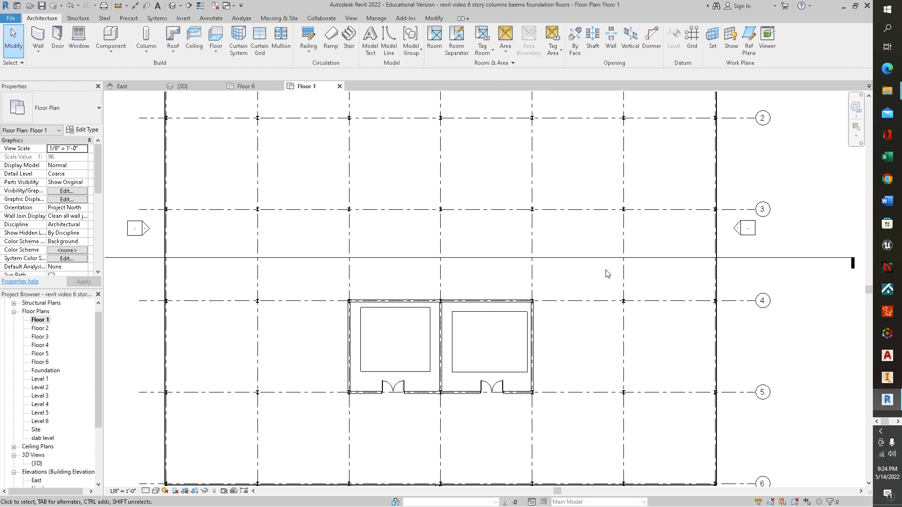
{"action": "scroll", "coordinate": [610, 276], "scroll_direction": "down", "scroll_amount": 3}
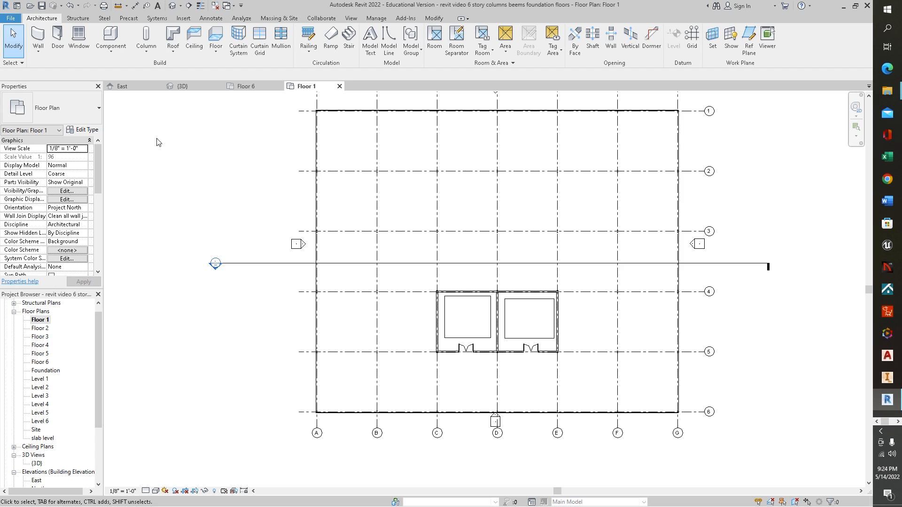
Step: Start an architectural wall using the basic wall type Interior - 5" Partition (2-hr)
{"action": "left_click", "coordinate": [37, 54]}
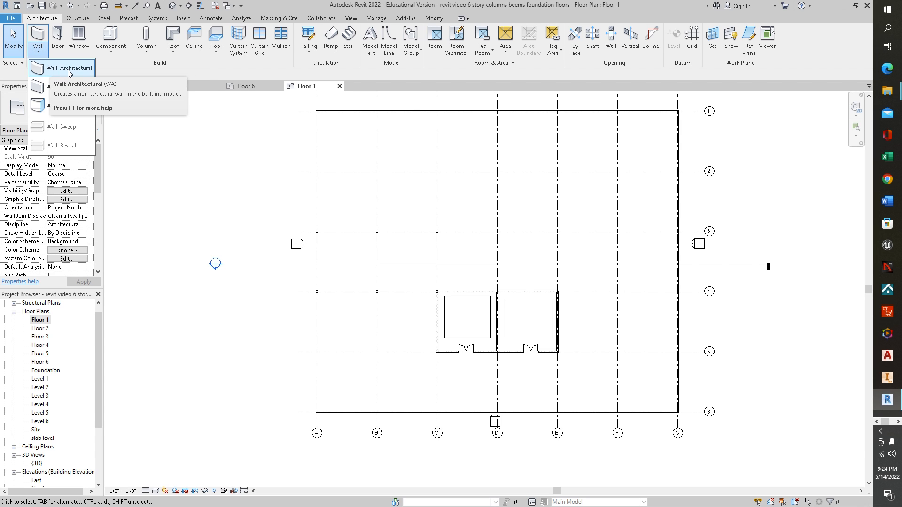
{"action": "left_click", "coordinate": [69, 70]}
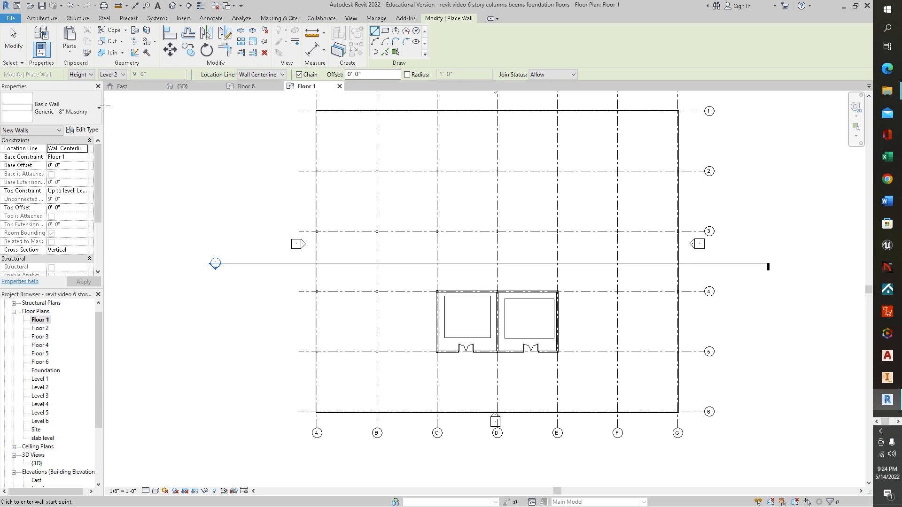
{"action": "left_click", "coordinate": [100, 109]}
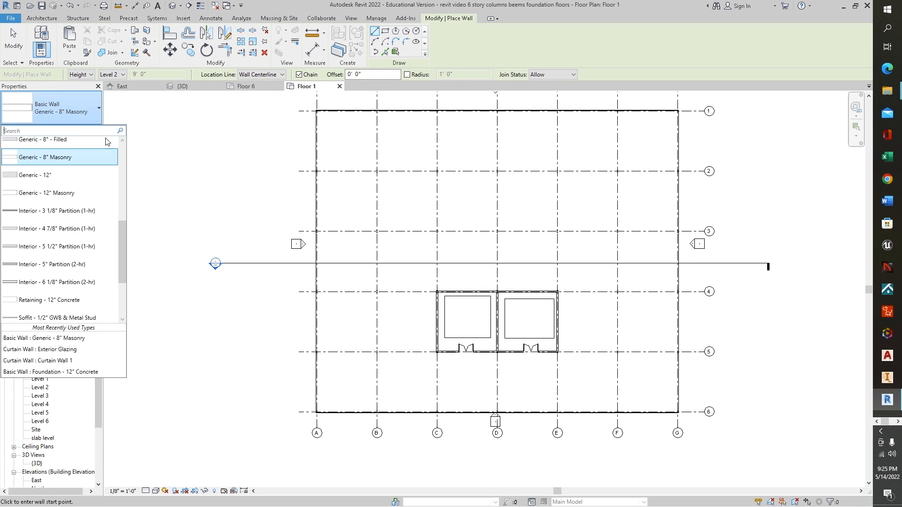
{"action": "left_click", "coordinate": [76, 265]}
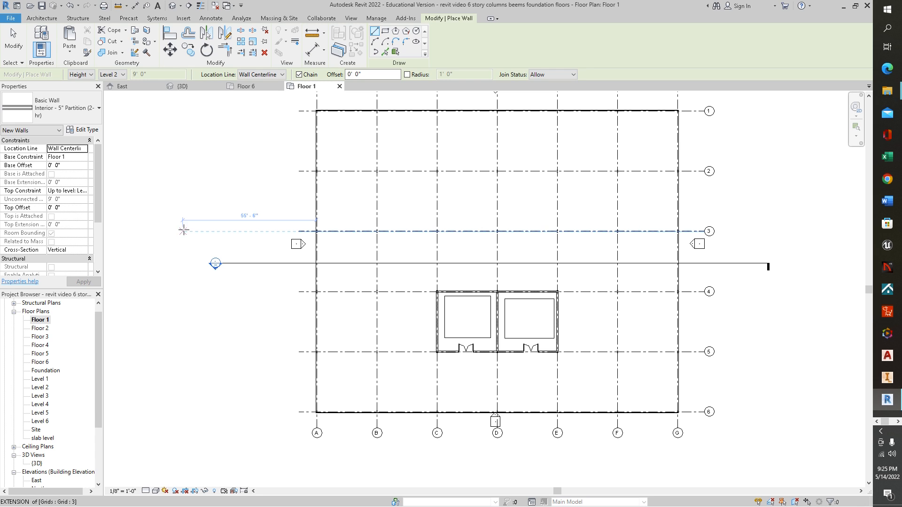
Step: Duplicate the partition wall type under the name Interior - 5" Partition (2-hr) layers
{"action": "left_click", "coordinate": [86, 131]}
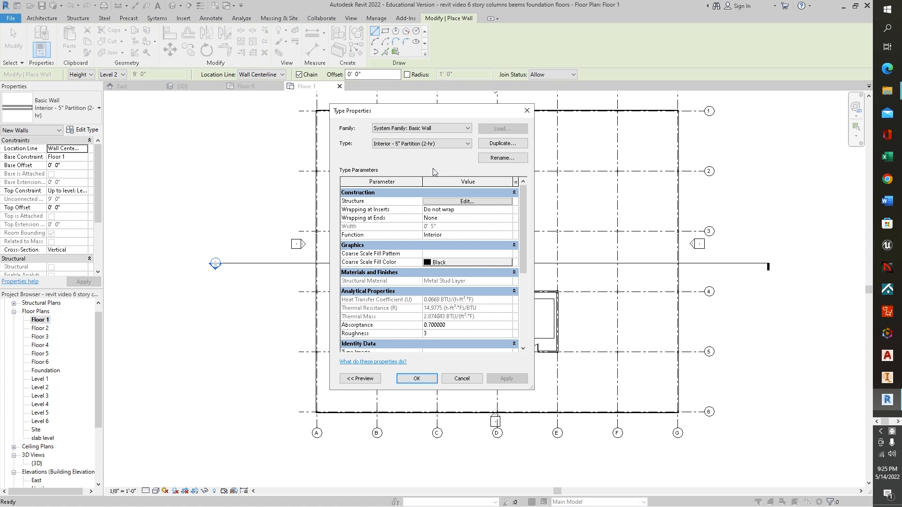
{"action": "left_click", "coordinate": [502, 143]}
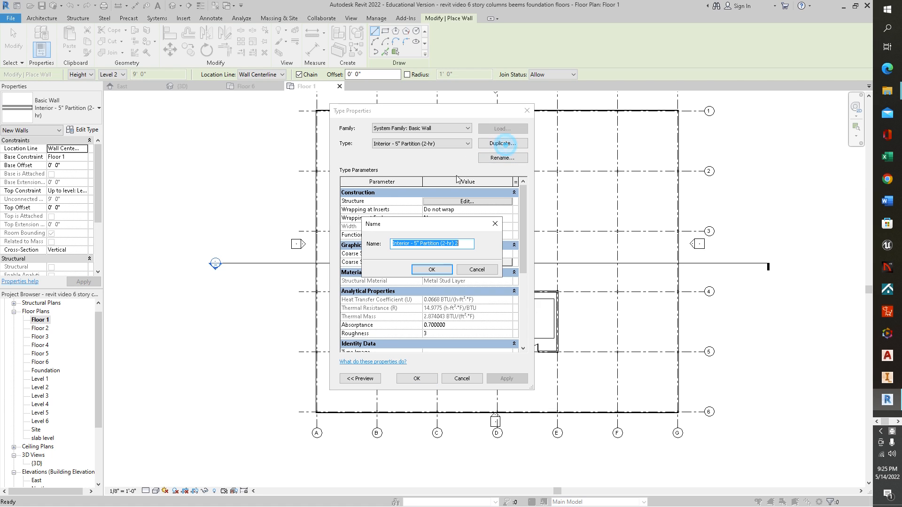
{"action": "double_click", "coordinate": [464, 244]}
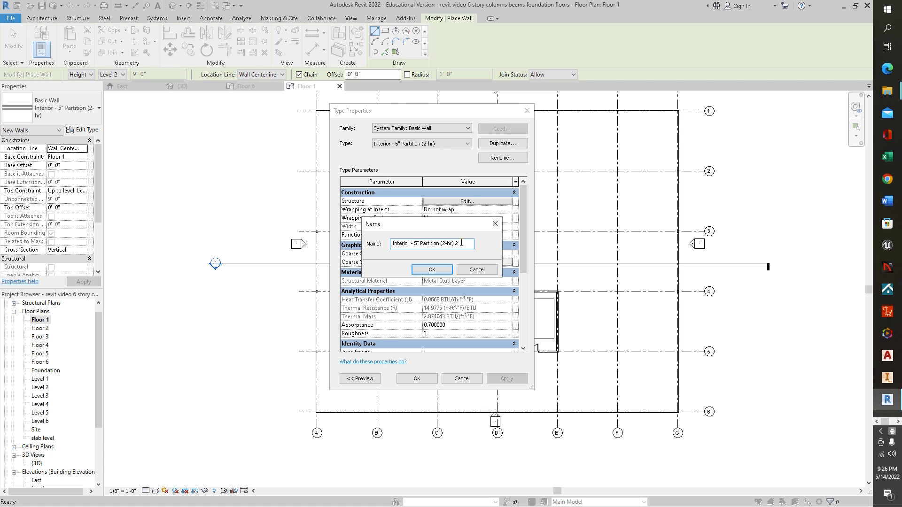
{"action": "key", "text": "BackSpace"}
{"action": "left_click", "coordinate": [431, 270]}
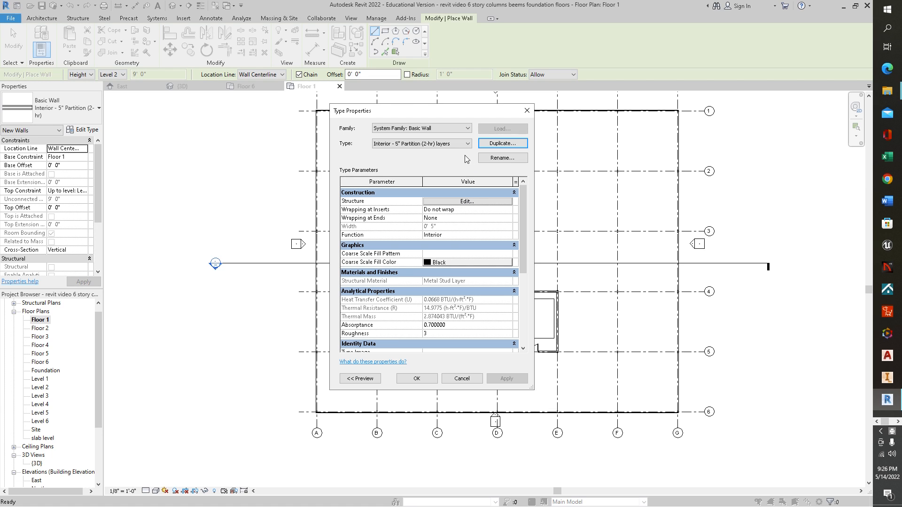
Step: Edit the new wall type's structure and insert a layer above the outermost exterior finish, then review the layer list
{"action": "left_click", "coordinate": [466, 202]}
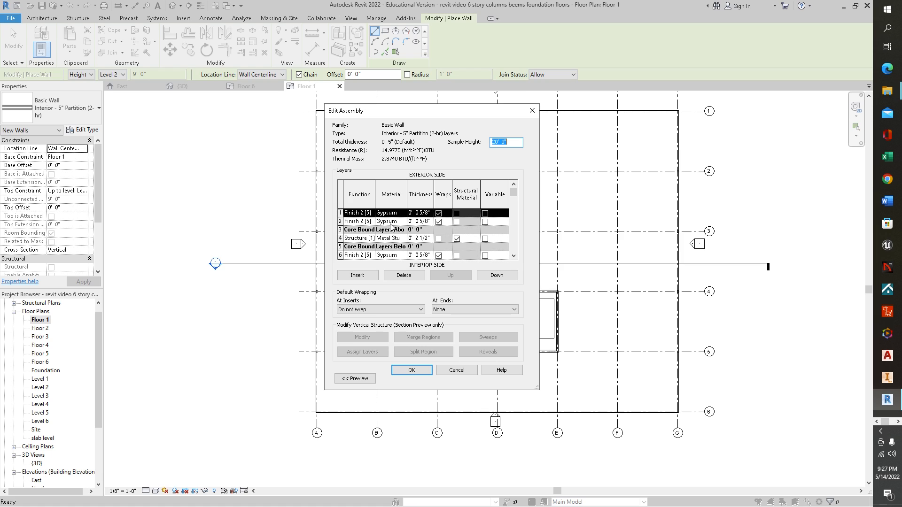
{"action": "left_click", "coordinate": [358, 275]}
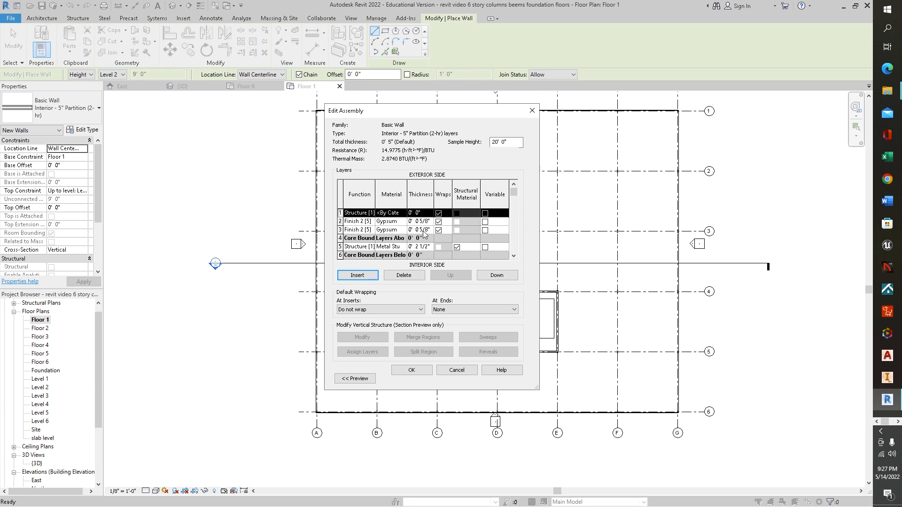
{"action": "scroll", "coordinate": [397, 226], "scroll_direction": "down", "scroll_amount": 1}
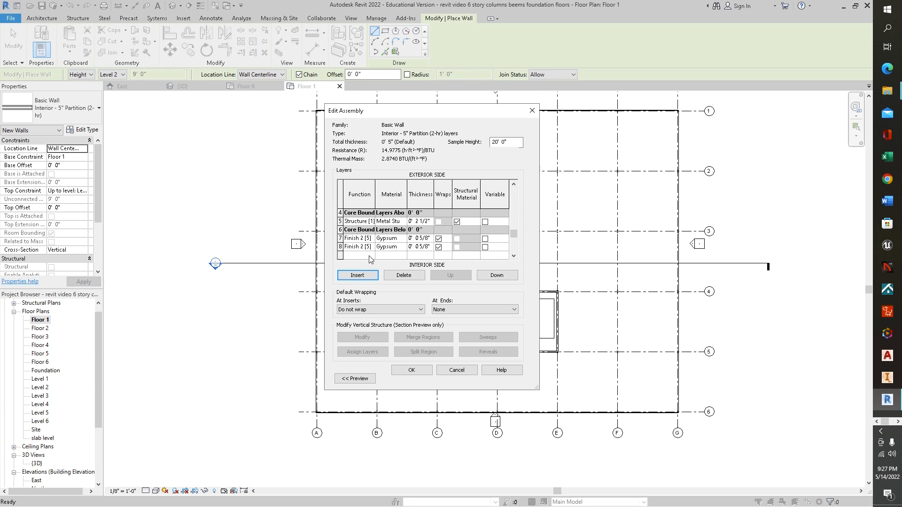
{"action": "scroll", "coordinate": [371, 260], "scroll_direction": "up", "scroll_amount": 1}
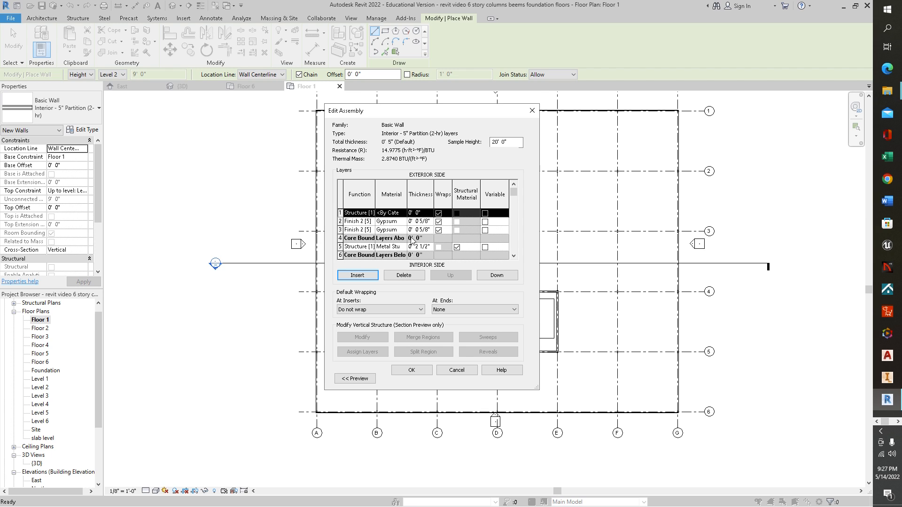
{"action": "scroll", "coordinate": [404, 241], "scroll_direction": "down", "scroll_amount": 2}
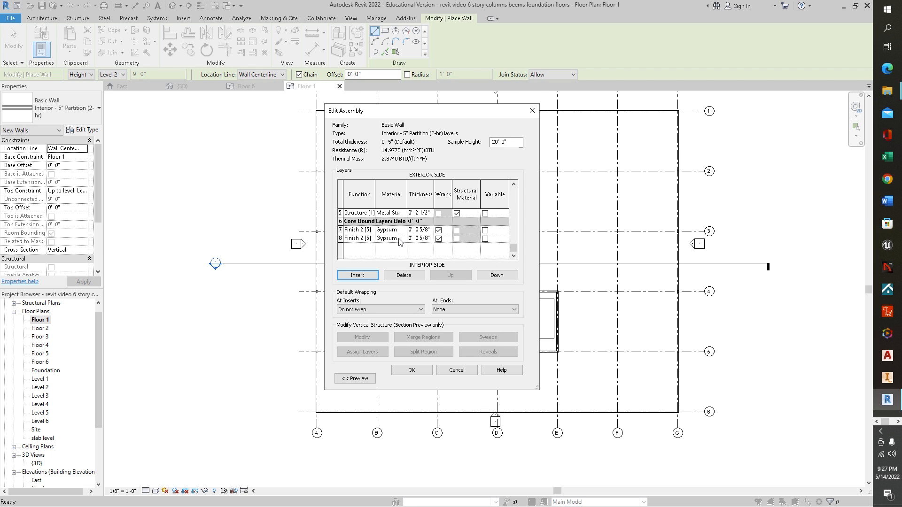
{"action": "scroll", "coordinate": [399, 241], "scroll_direction": "up", "scroll_amount": 2}
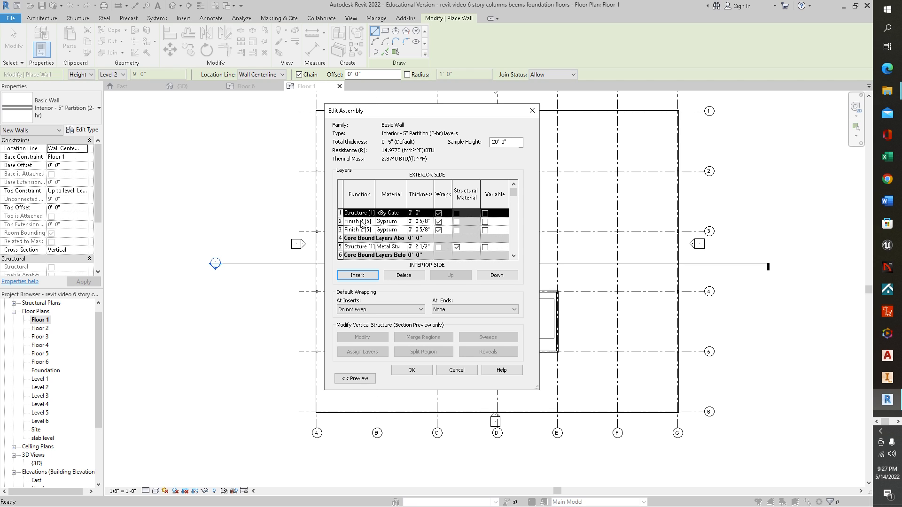
Step: Set the material of the Finish 2 layer in row 2 to Tile, Porcelain, 4in
{"action": "left_click", "coordinate": [394, 221]}
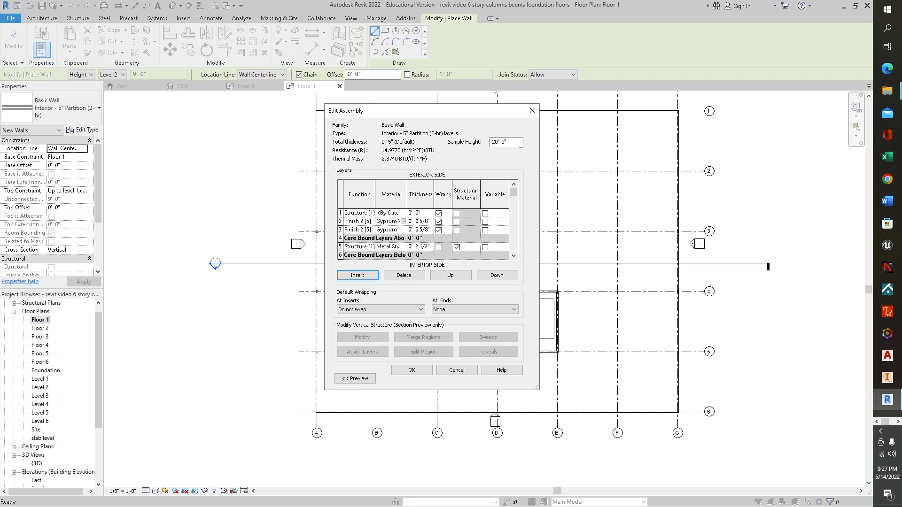
{"action": "left_click", "coordinate": [404, 222]}
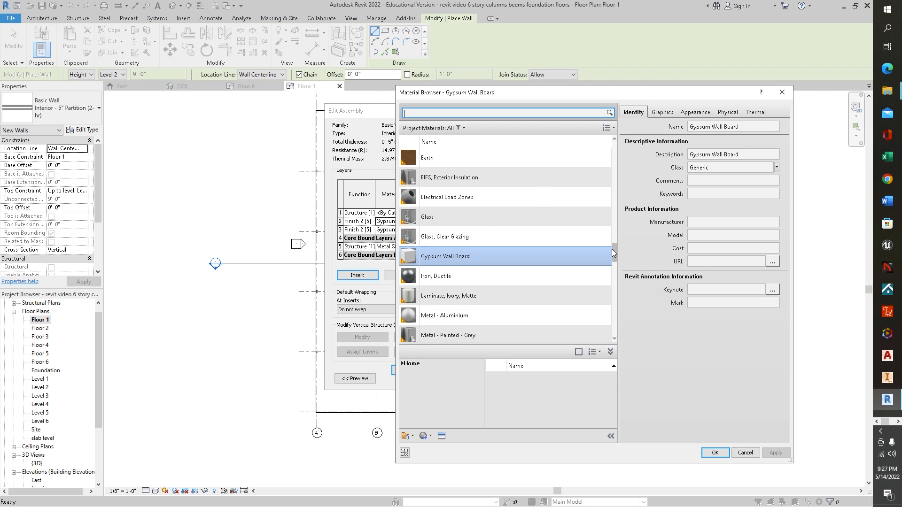
{"action": "left_click_drag", "start_coordinate": [611, 248], "coordinate": [585, 162]}
{"action": "left_click", "coordinate": [437, 108]}
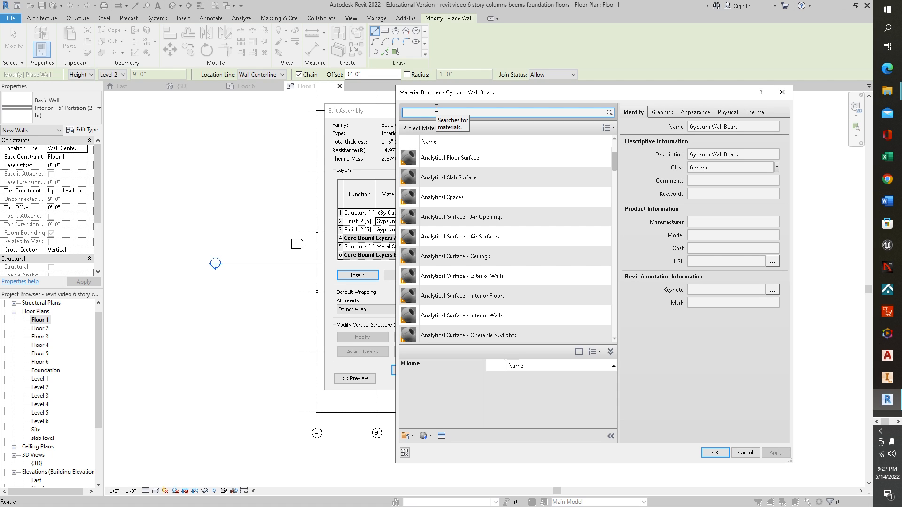
{"action": "type", "text": "tile"}
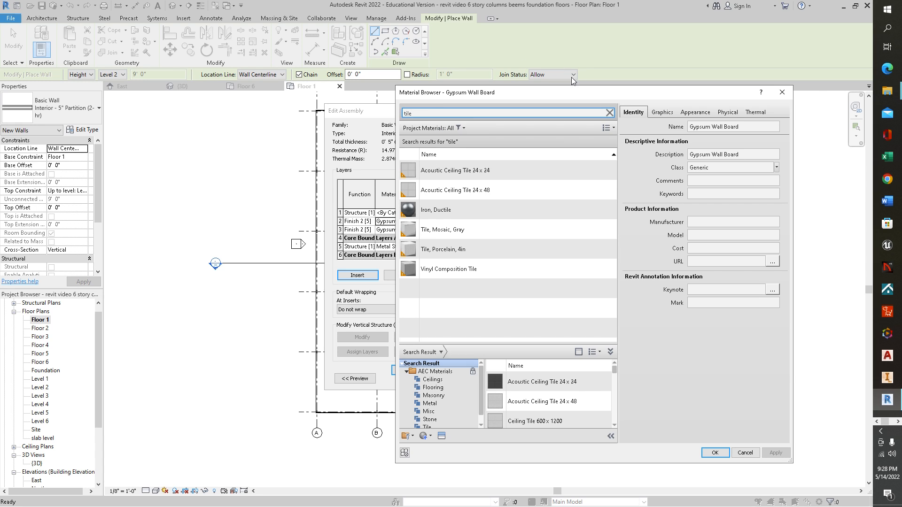
{"action": "left_click", "coordinate": [487, 251]}
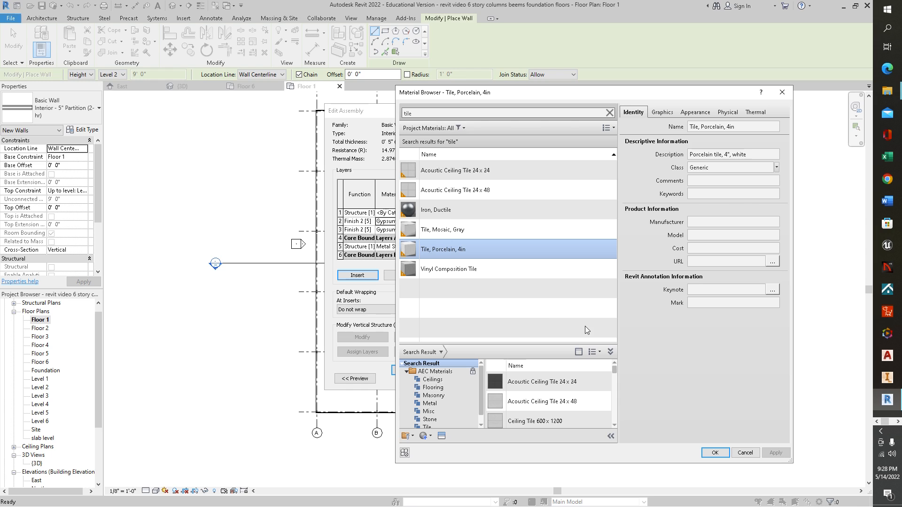
{"action": "left_click", "coordinate": [714, 453]}
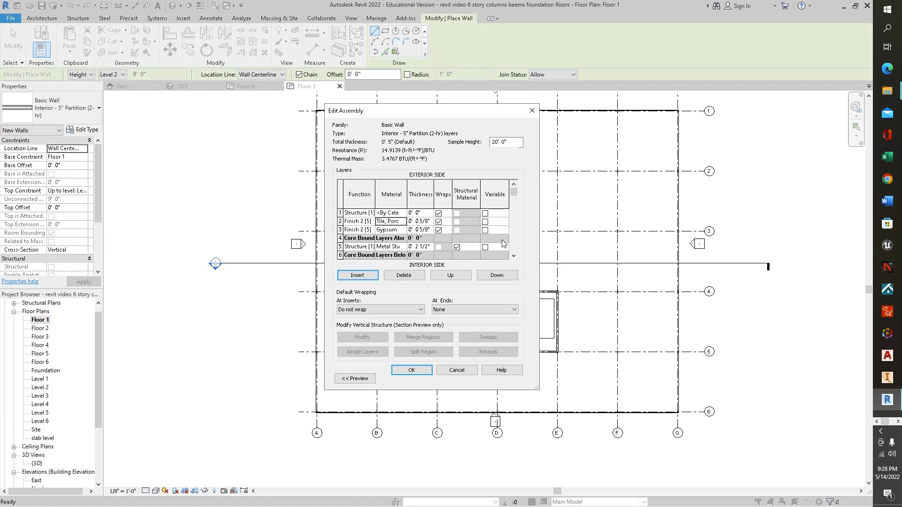
Step: Set the material of the innermost Finish 2 layer in row 8 to Brick, Soldier Course and try to confirm the assembly
{"action": "left_click_drag", "start_coordinate": [514, 193], "coordinate": [517, 221]}
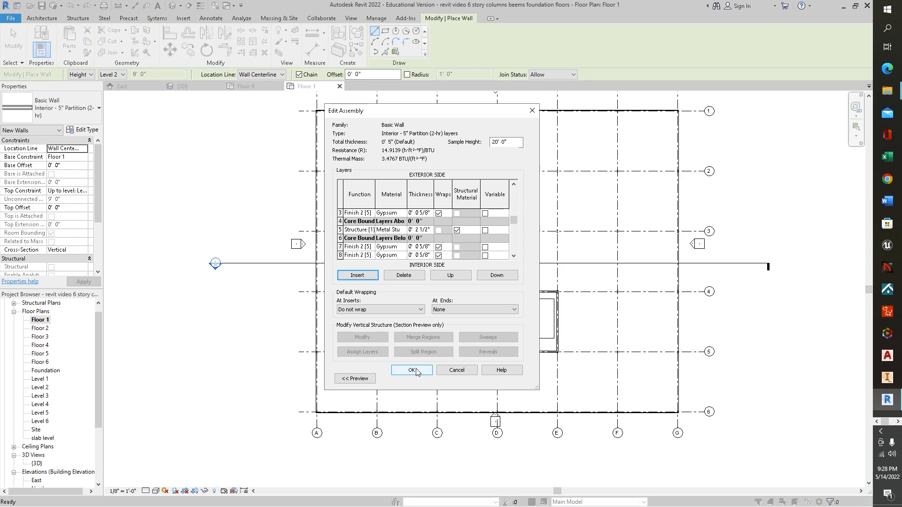
{"action": "left_click", "coordinate": [393, 256]}
{"action": "left_click", "coordinate": [403, 255]}
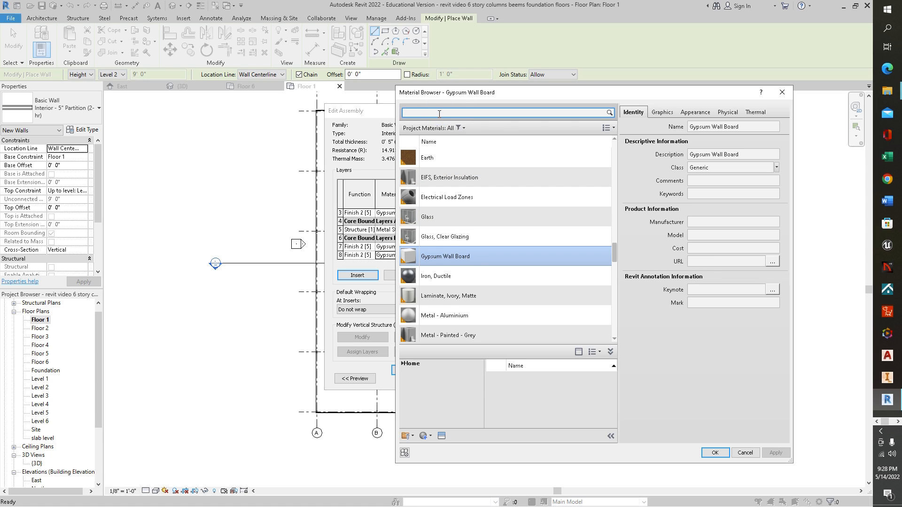
{"action": "left_click", "coordinate": [439, 113]}
{"action": "type", "text": "brick"}
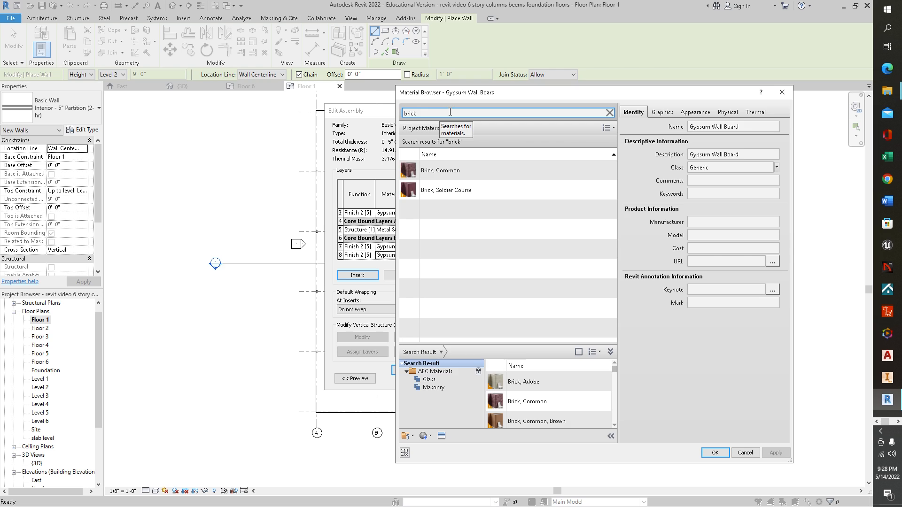
{"action": "left_click", "coordinate": [465, 191]}
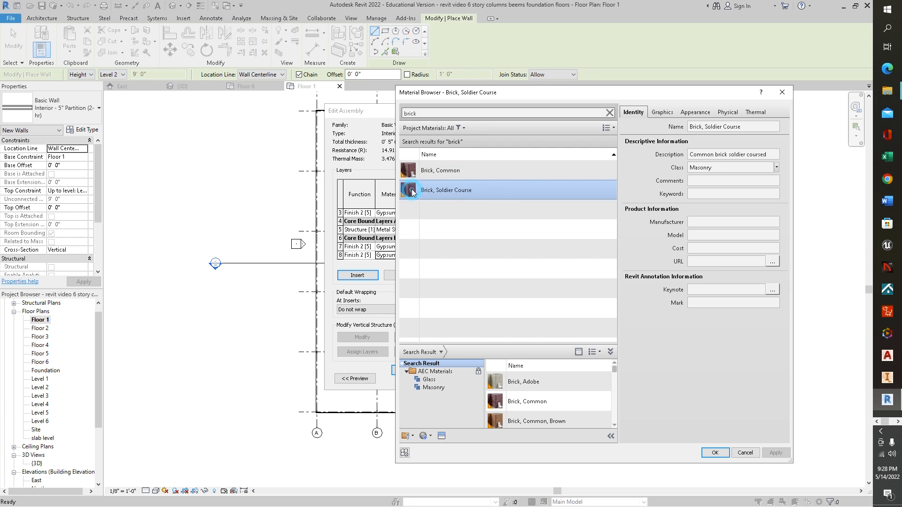
{"action": "left_click", "coordinate": [718, 453]}
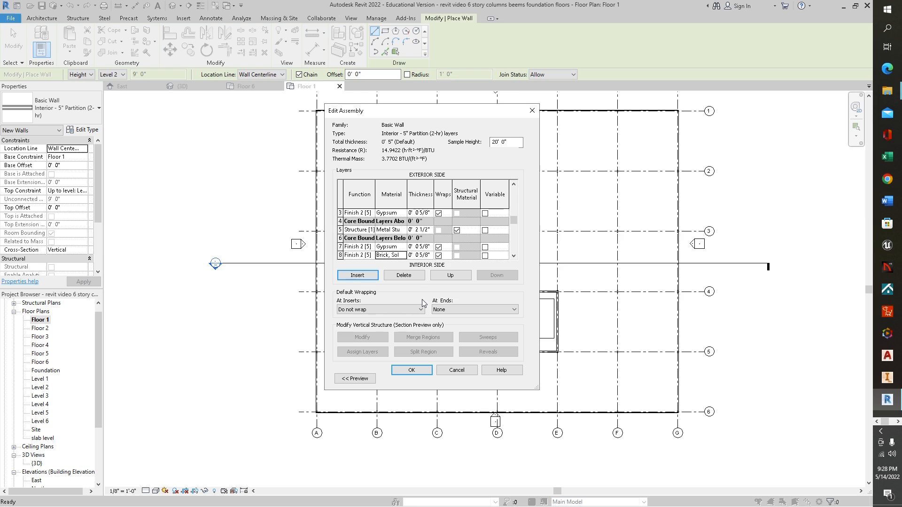
{"action": "left_click", "coordinate": [422, 372]}
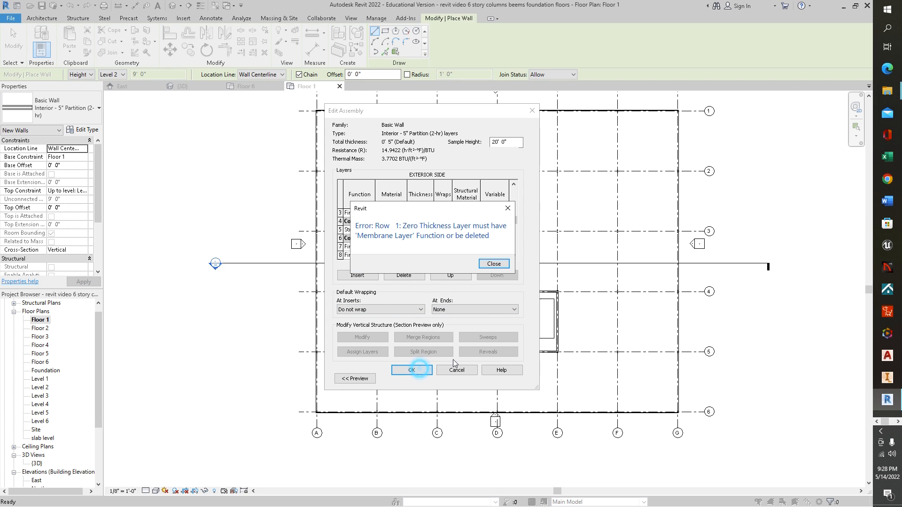
Step: Set the function of the outermost exterior layer in row 1 to Membrane Layer, then confirm the assembly and wall type properties
{"action": "left_click", "coordinate": [500, 266]}
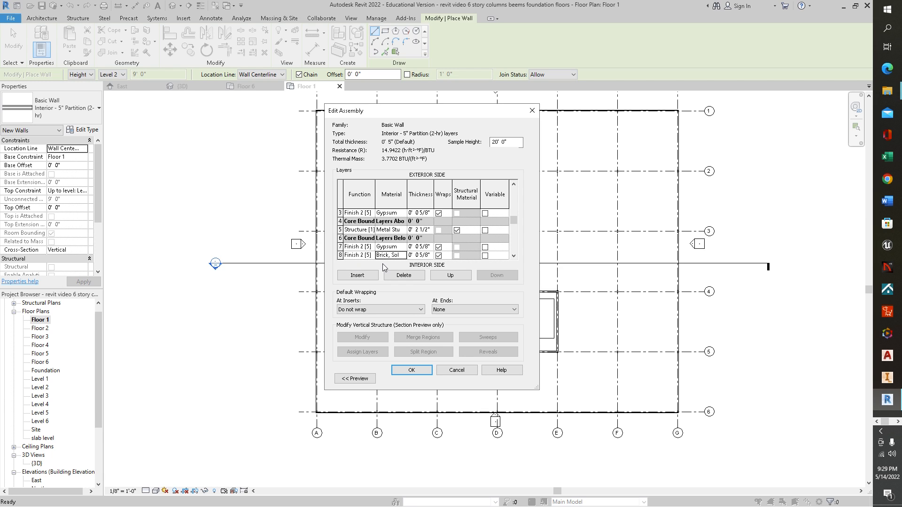
{"action": "left_click", "coordinate": [418, 370]}
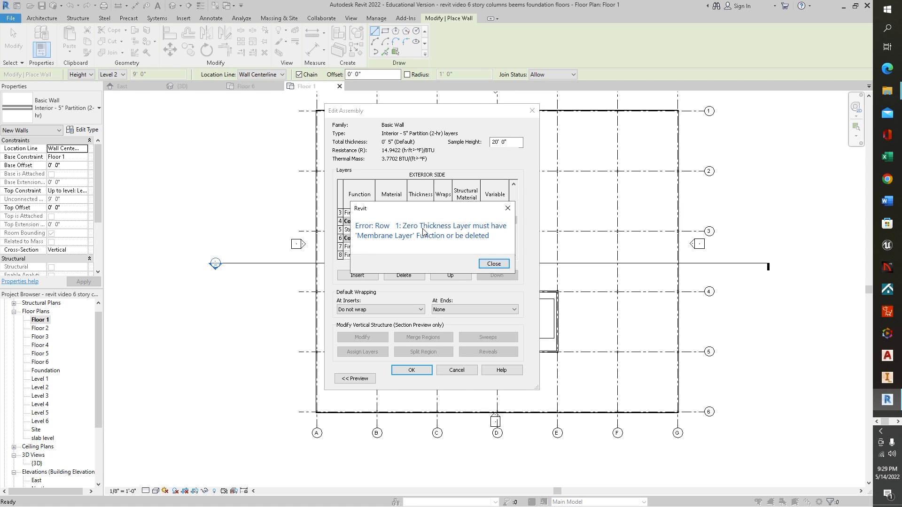
{"action": "left_click", "coordinate": [507, 208]}
{"action": "scroll", "coordinate": [416, 253], "scroll_direction": "up", "scroll_amount": 1}
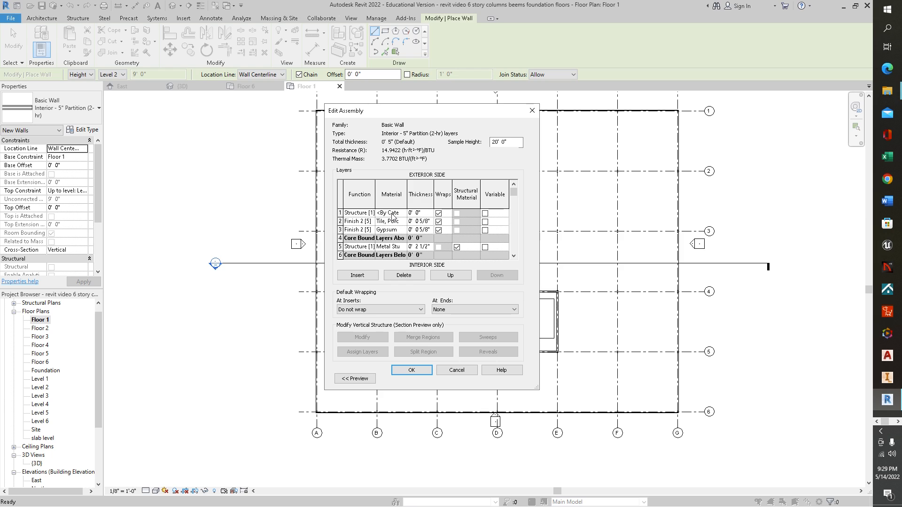
{"action": "left_click", "coordinate": [360, 216]}
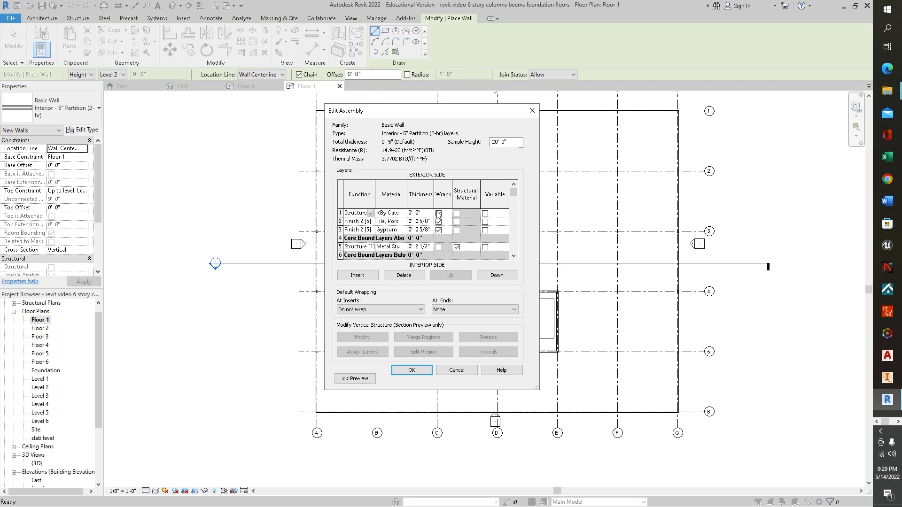
{"action": "left_click", "coordinate": [371, 214]}
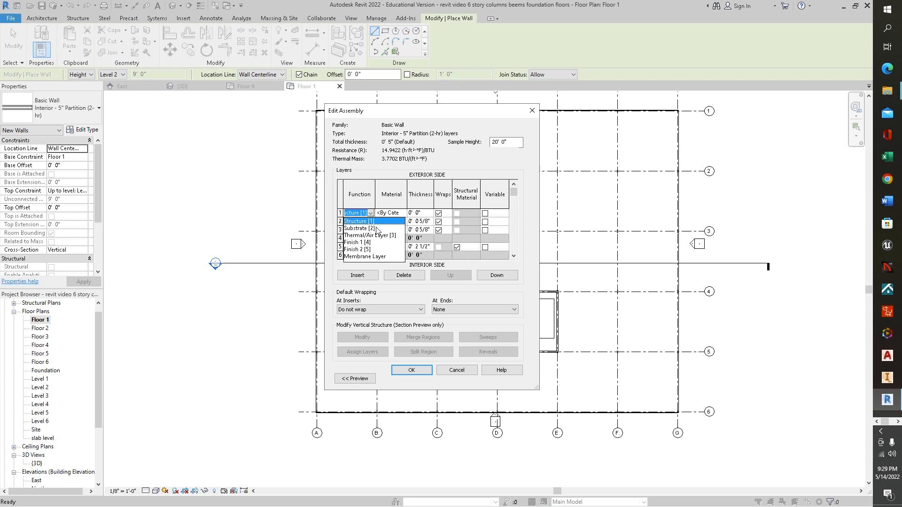
{"action": "left_click", "coordinate": [366, 257]}
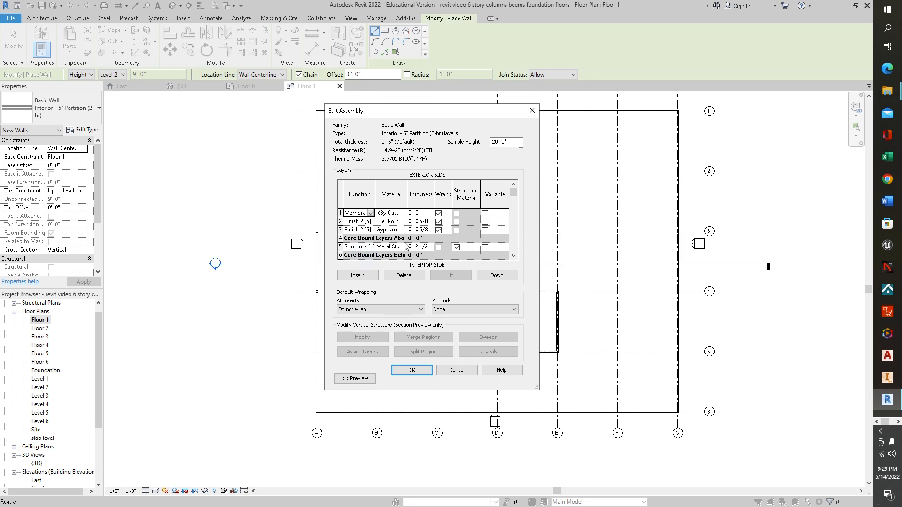
{"action": "left_click", "coordinate": [411, 370]}
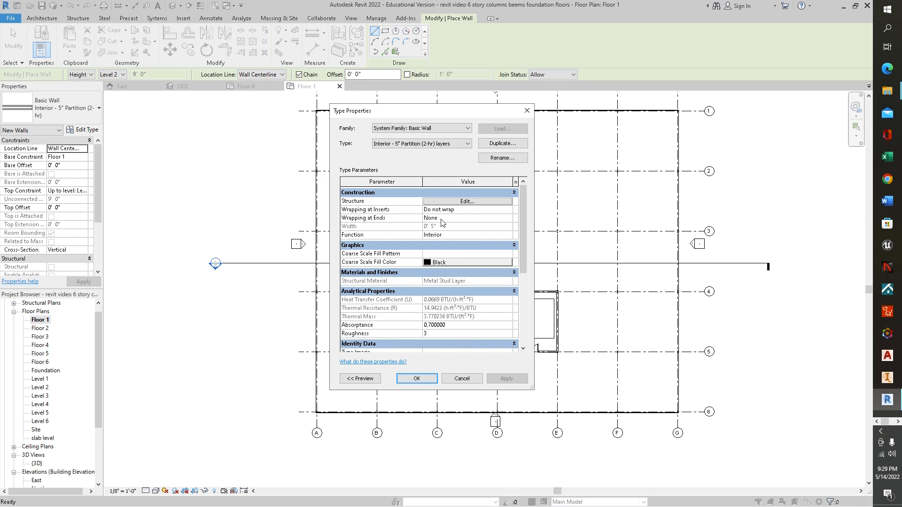
{"action": "left_click", "coordinate": [458, 202]}
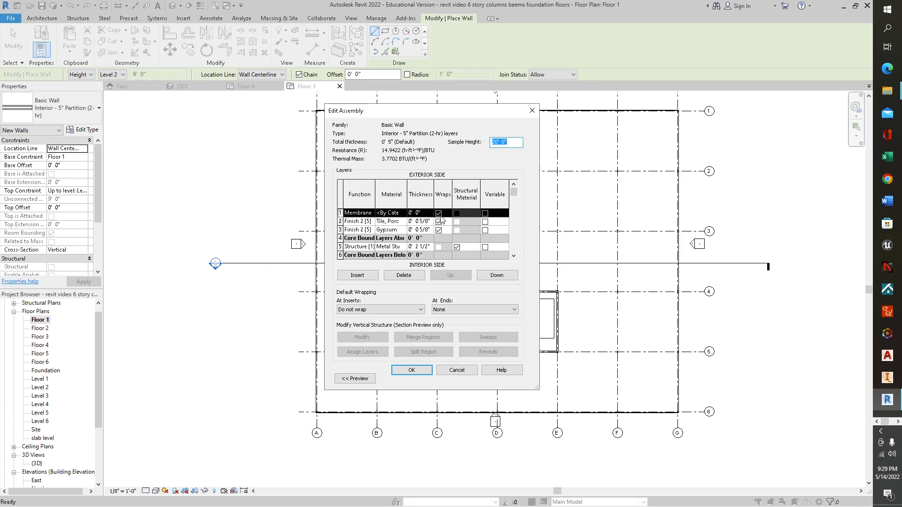
{"action": "left_click", "coordinate": [416, 371]}
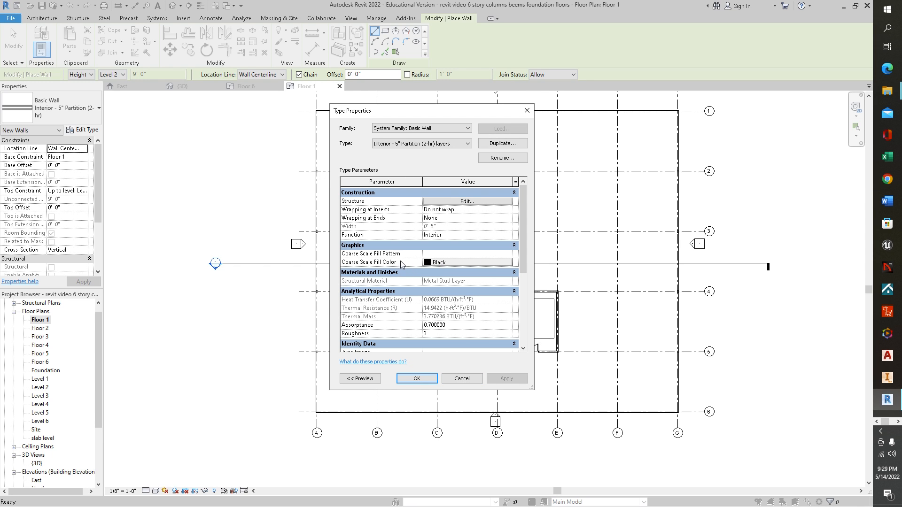
{"action": "left_click", "coordinate": [416, 378]}
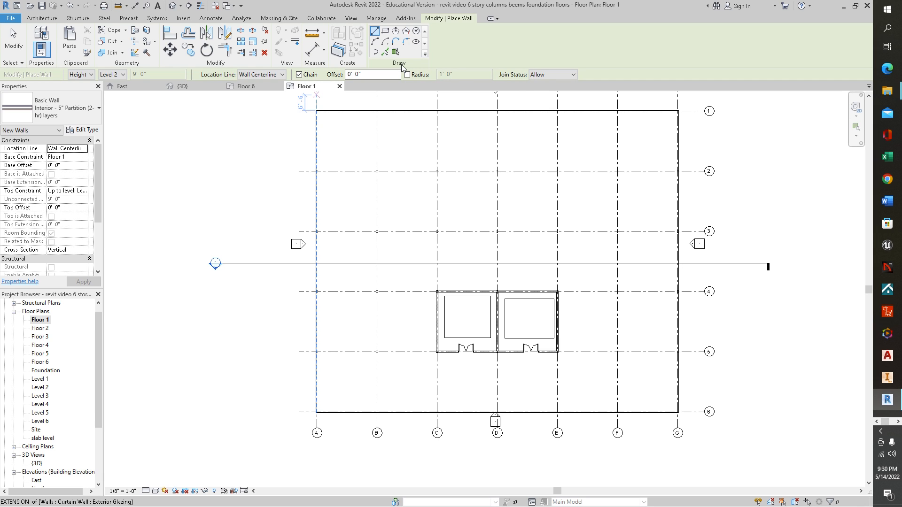
Step: Draw straight walls along grid E from grid 1 to grid 3, continuing along grid 3 to the exterior wall at grid G
{"action": "left_click", "coordinate": [375, 31]}
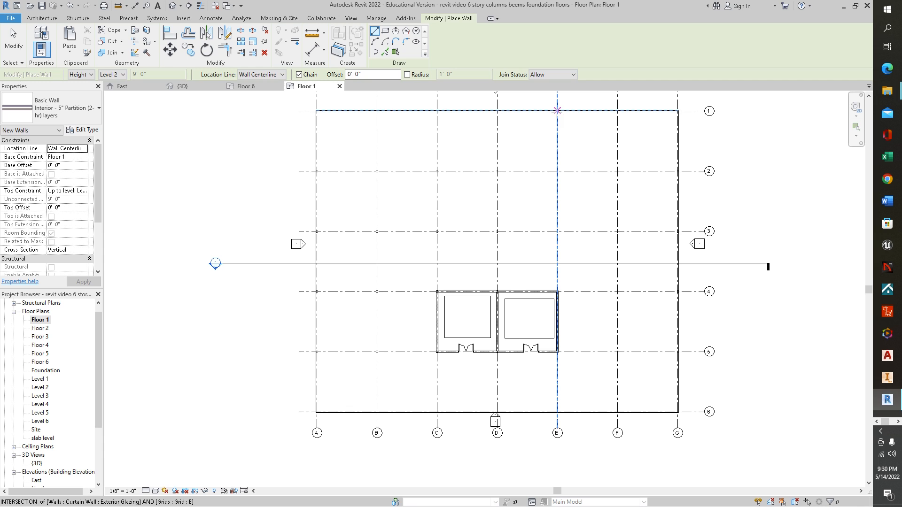
{"action": "left_click", "coordinate": [557, 111]}
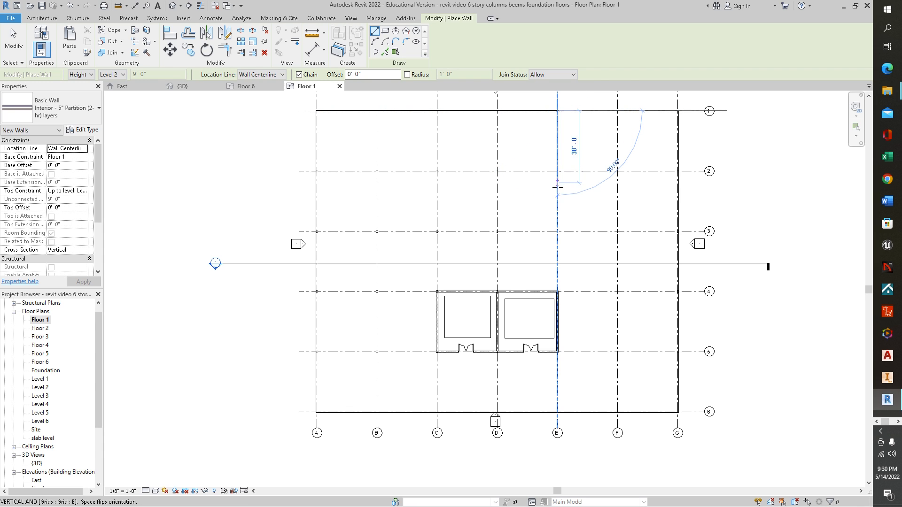
{"action": "left_click", "coordinate": [556, 231]}
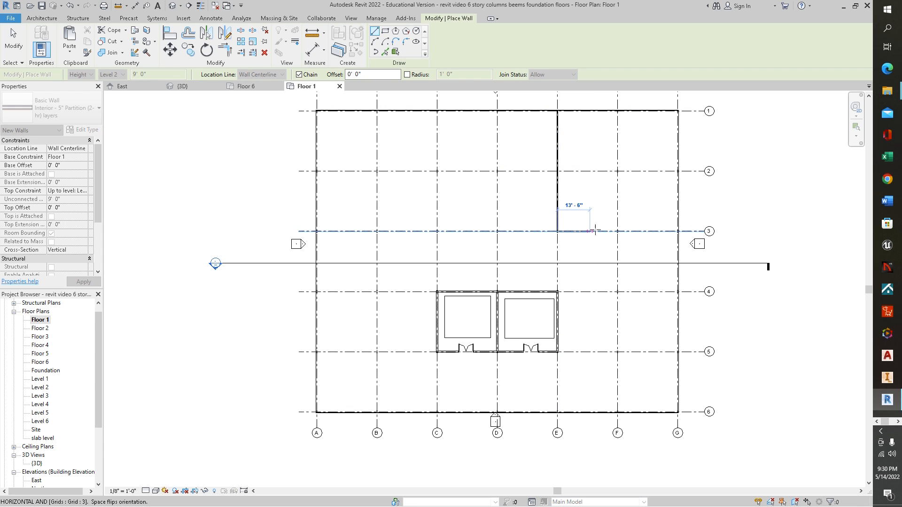
{"action": "left_click", "coordinate": [677, 231]}
{"action": "key", "text": "Escape"}
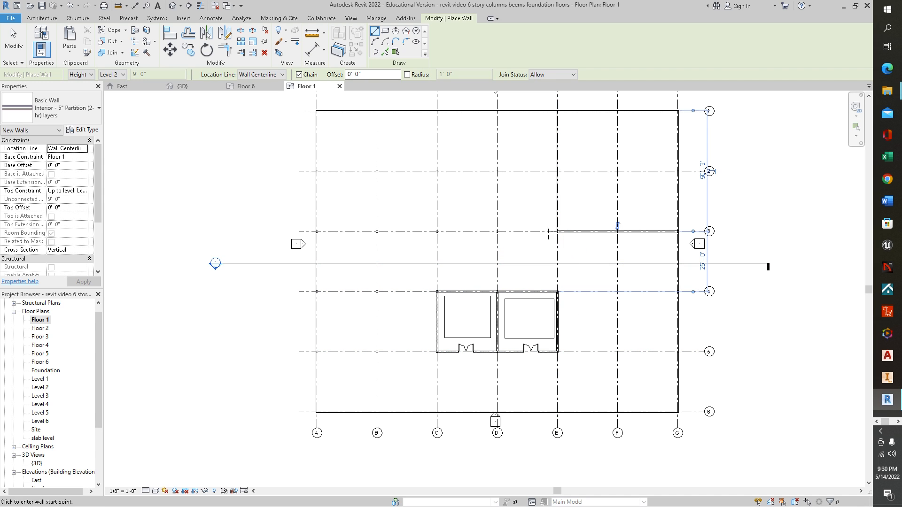
Step: Draw a straight wall along grid E from the masonry shaft corner at grid 4 to the wall corner at grid 3
{"action": "left_click", "coordinate": [558, 292]}
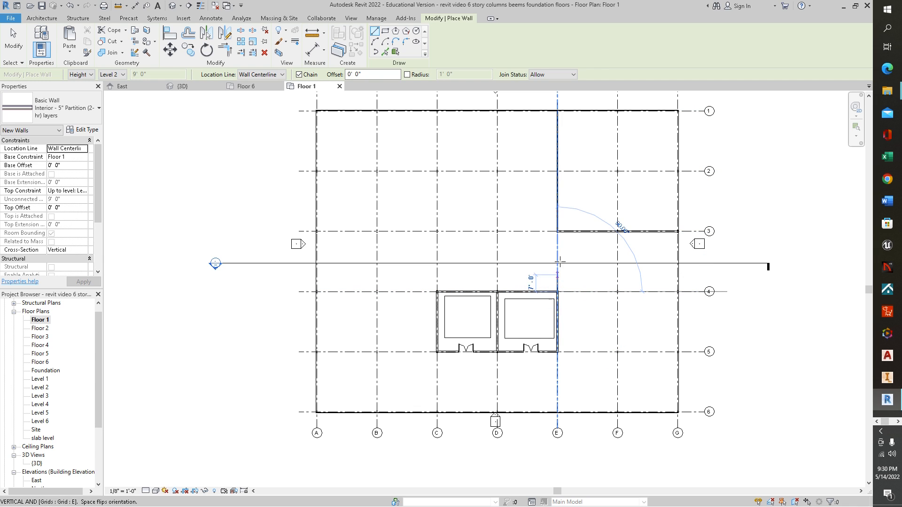
{"action": "left_click", "coordinate": [557, 231]}
{"action": "key", "text": "Escape"}
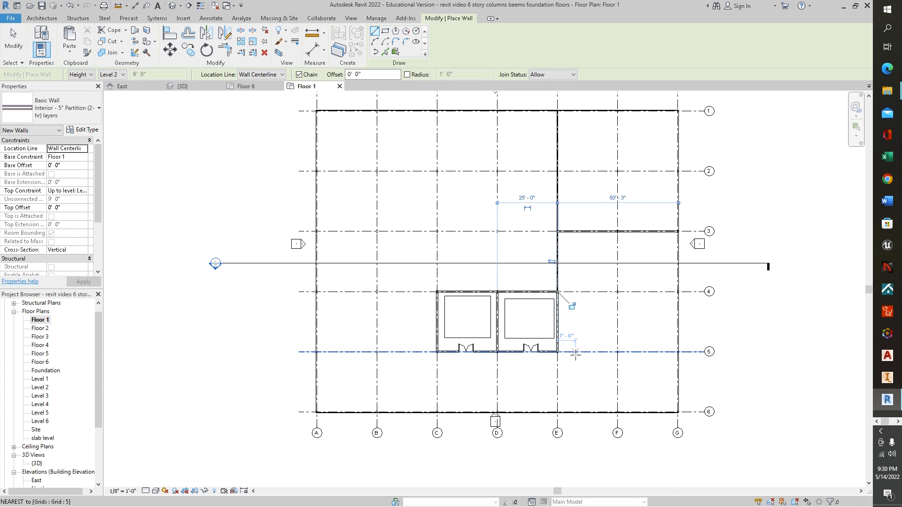
Step: Draw a start-end-radius arc wall of 25'-3" radius from the shaft corner at grids E and 5 to the intersection of grids F and 6
{"action": "left_click", "coordinate": [374, 41]}
{"action": "left_click", "coordinate": [558, 352]}
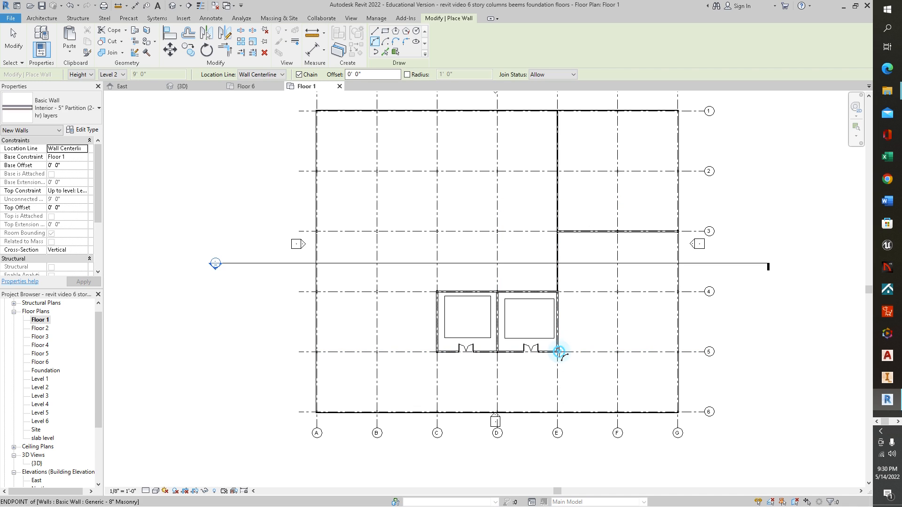
{"action": "left_click", "coordinate": [618, 412]}
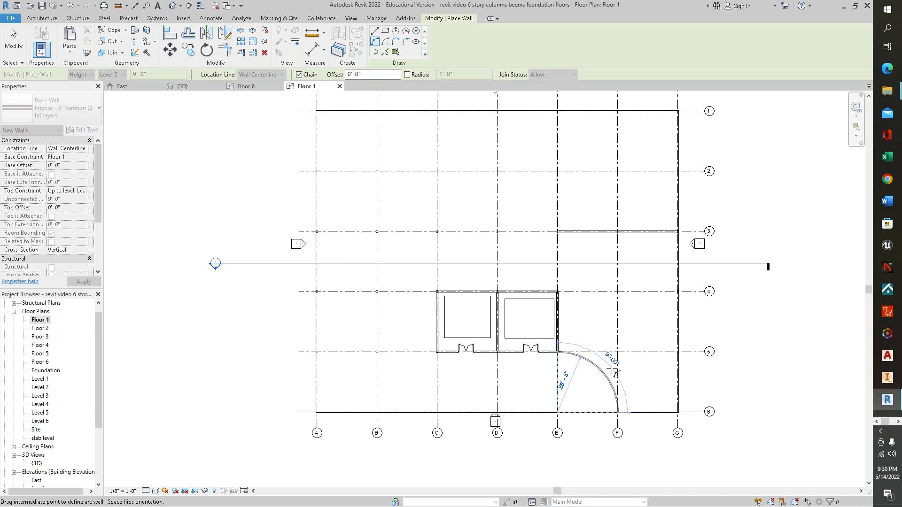
{"action": "left_click", "coordinate": [593, 366]}
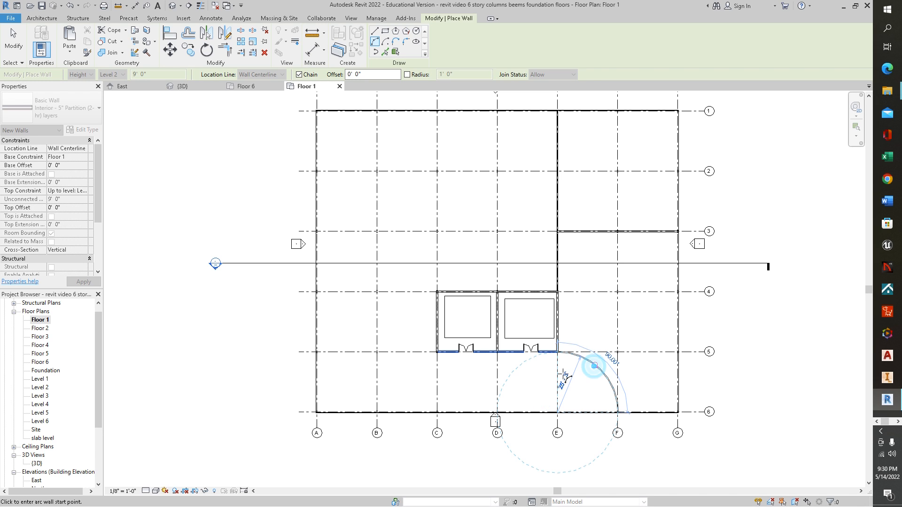
Step: Draw a matching 25'-3" radius arc wall from grids C and 5 to grids B and 6, and flip its orientation
{"action": "left_click", "coordinate": [437, 352]}
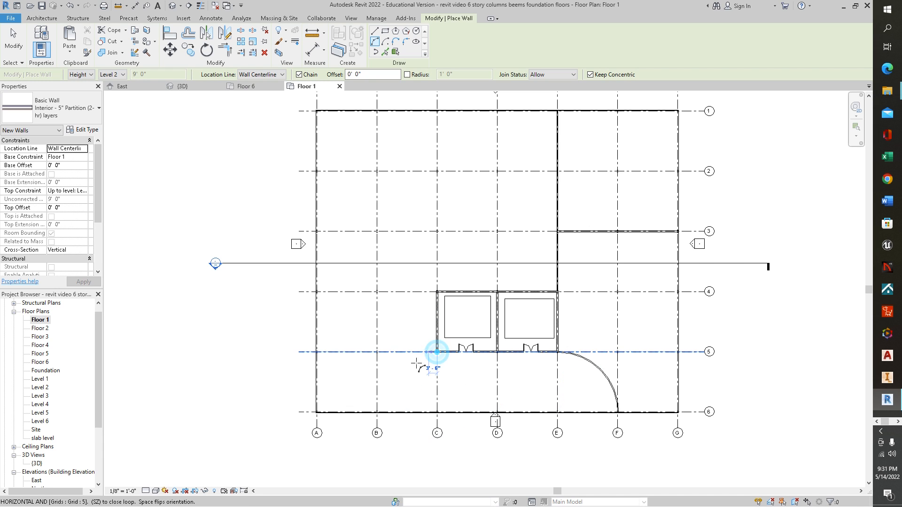
{"action": "left_click", "coordinate": [377, 411]}
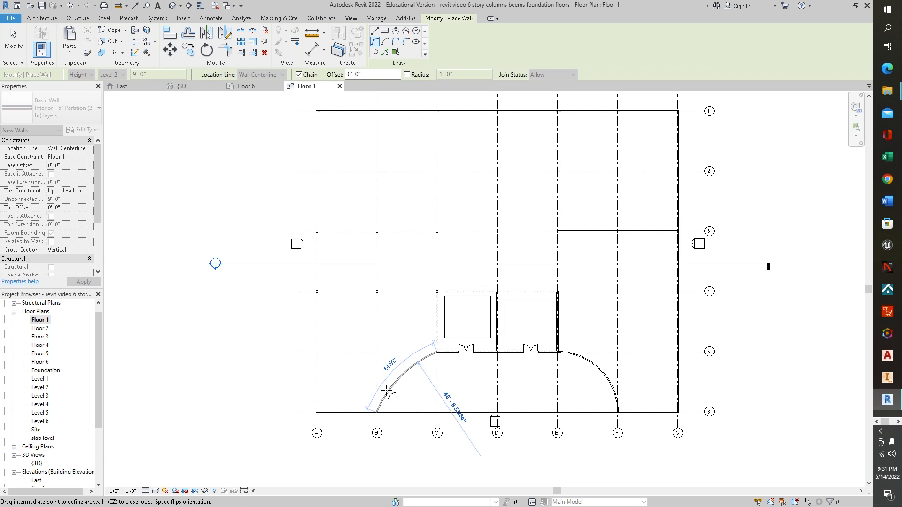
{"action": "left_click", "coordinate": [381, 383]}
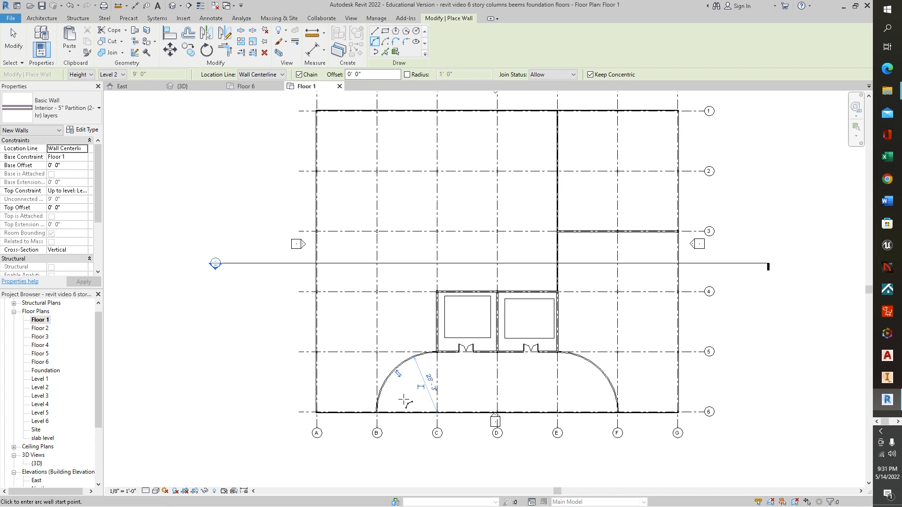
{"action": "left_click", "coordinate": [399, 374]}
{"action": "key", "text": "Escape"}
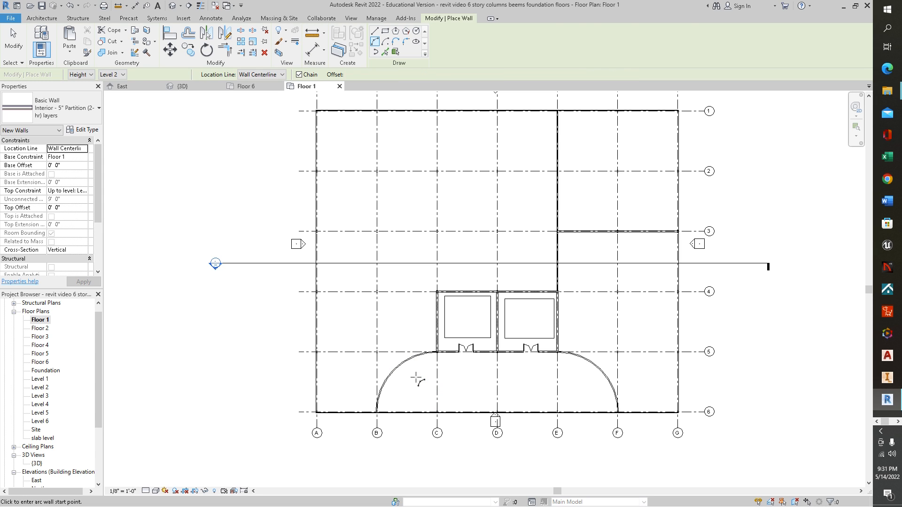
{"action": "key", "text": "Escape"}
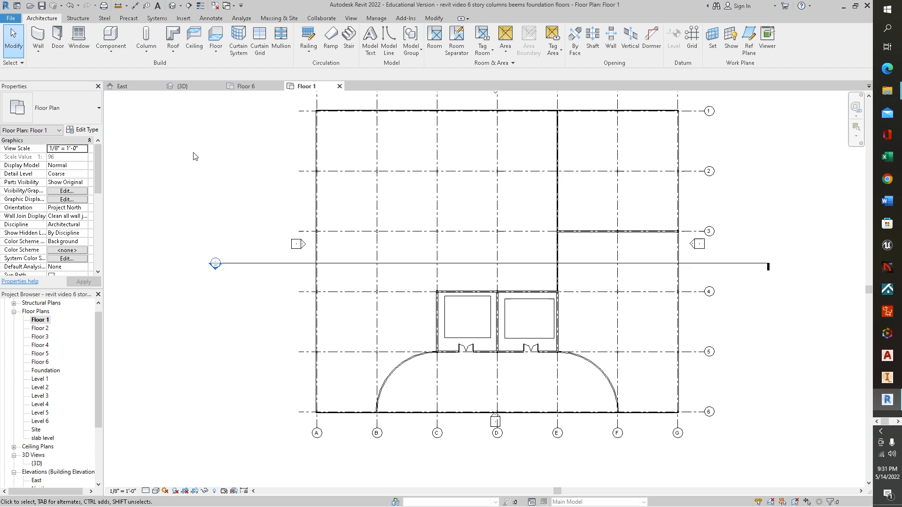
Step: Create a camera view on Floor 1 from just inside grid 6 between C and D, aimed diagonally past grid A near grid 2
{"action": "left_click", "coordinate": [352, 19]}
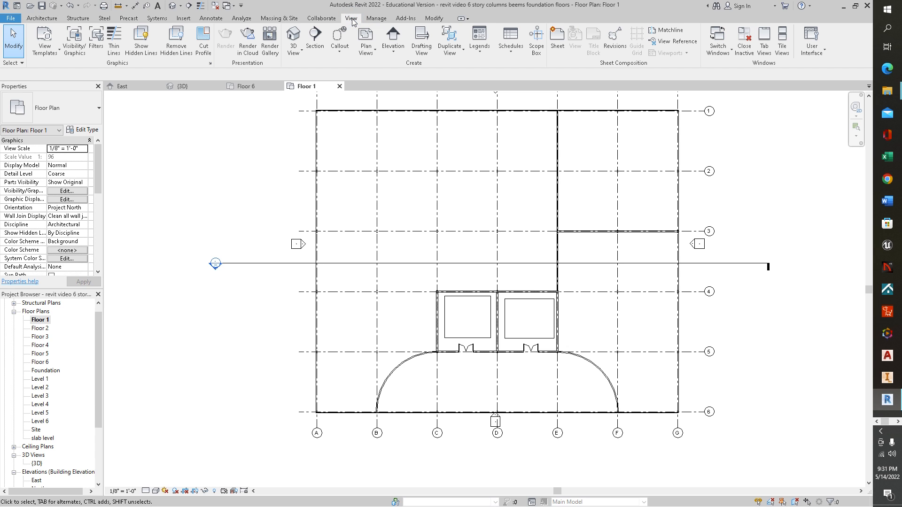
{"action": "left_click", "coordinate": [298, 53]}
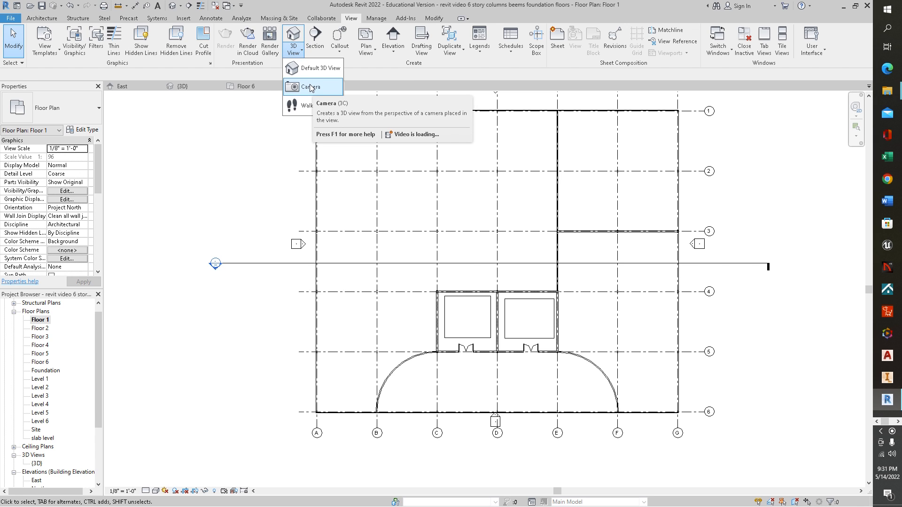
{"action": "left_click", "coordinate": [310, 87]}
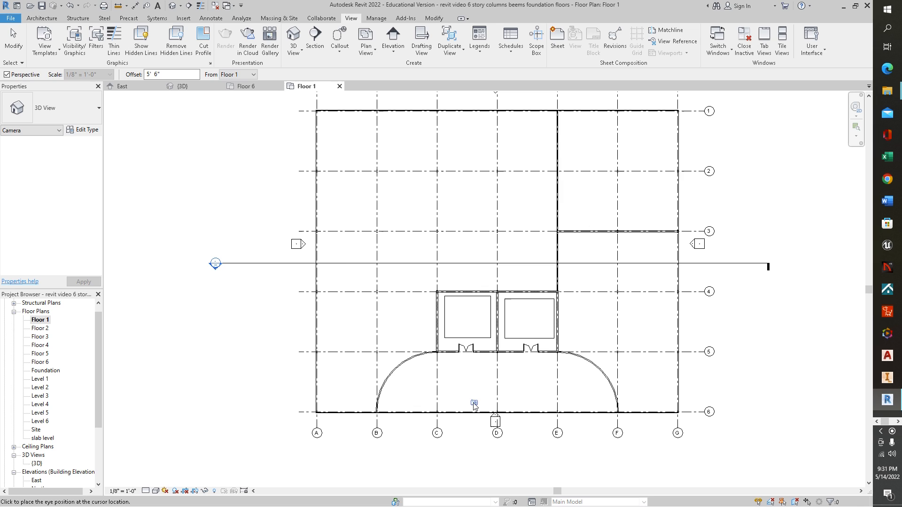
{"action": "left_click", "coordinate": [473, 402]}
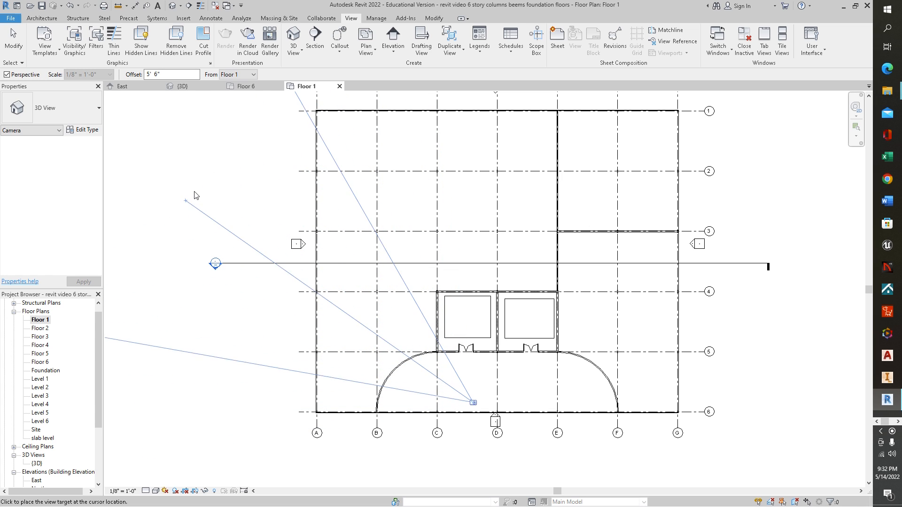
{"action": "left_click", "coordinate": [227, 159]}
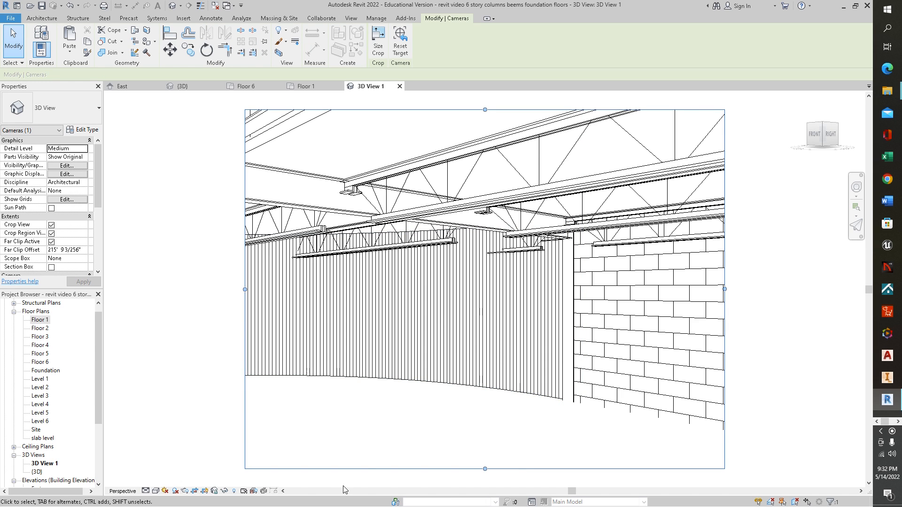
Step: Widen the camera view's crop region on both sides and apply the Realistic visual style
{"action": "left_click_drag", "start_coordinate": [244, 289], "coordinate": [125, 289]}
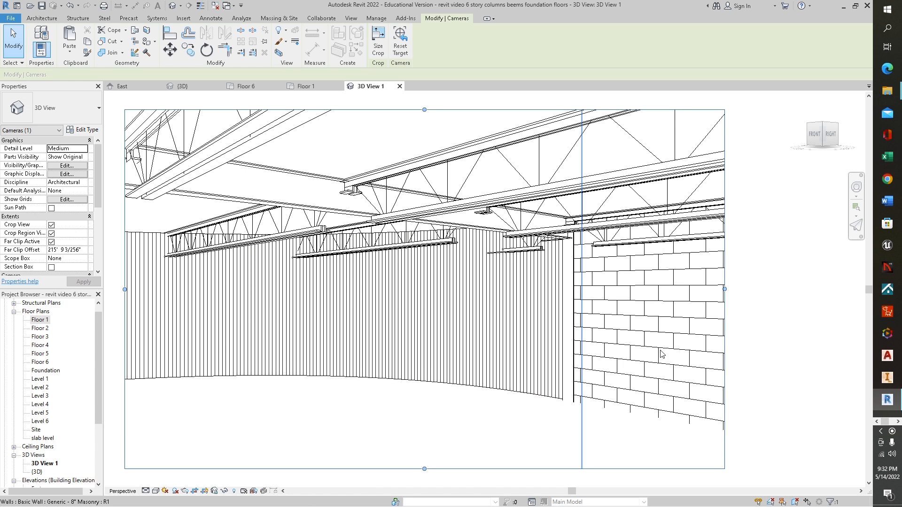
{"action": "left_click_drag", "start_coordinate": [724, 287], "coordinate": [808, 289]}
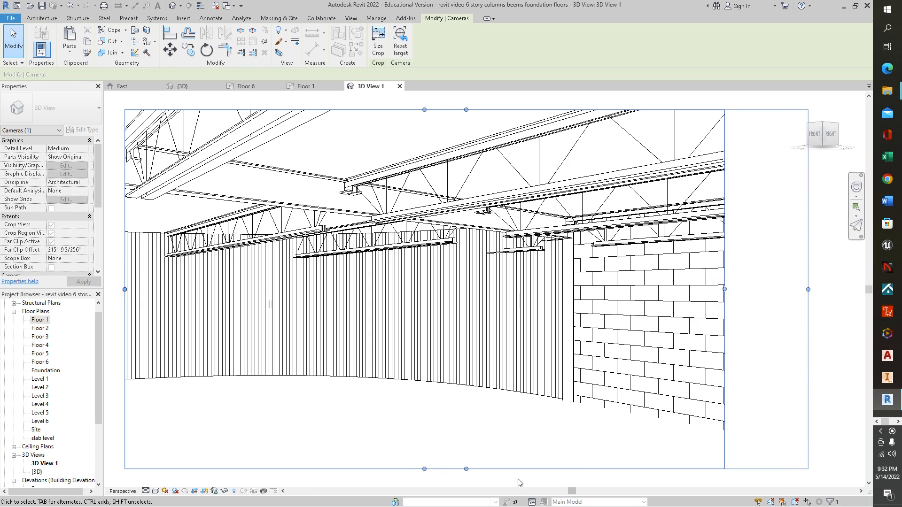
{"action": "left_click", "coordinate": [156, 491]}
{"action": "left_click", "coordinate": [168, 482]}
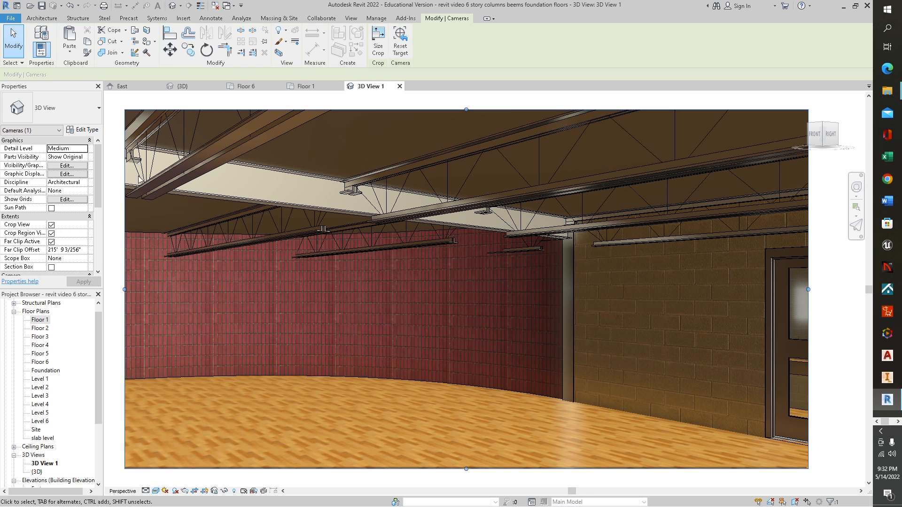
Step: Flip the orientation of the arc wall between grids B and C on the Floor 1 plan and return to 3D View 1
{"action": "left_click", "coordinate": [304, 86]}
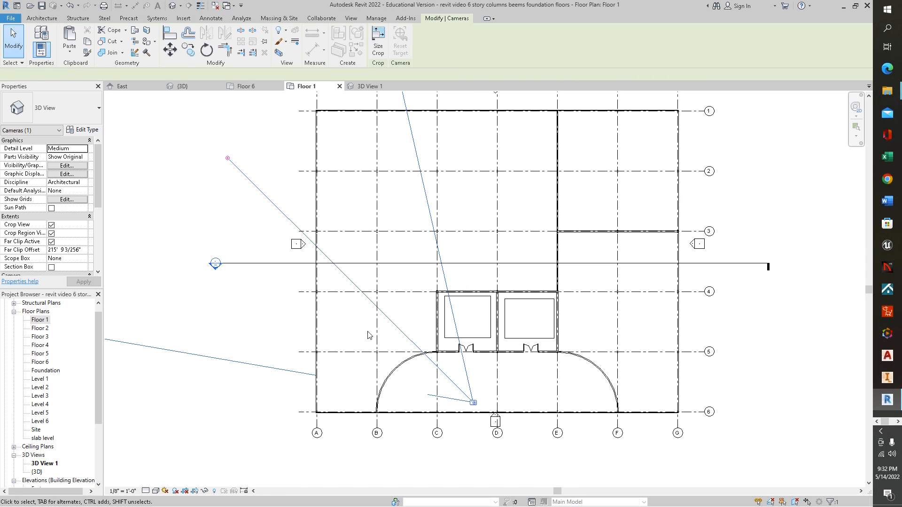
{"action": "left_click", "coordinate": [391, 374]}
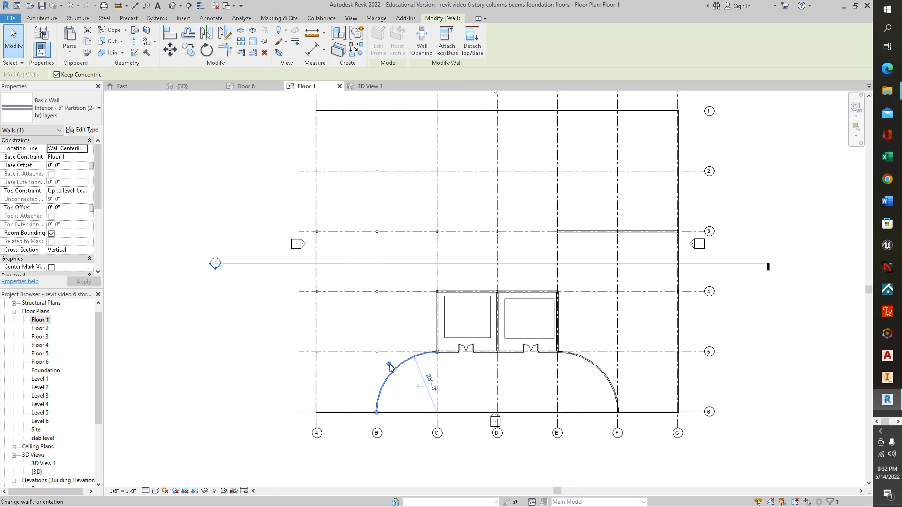
{"action": "left_click", "coordinate": [367, 85]}
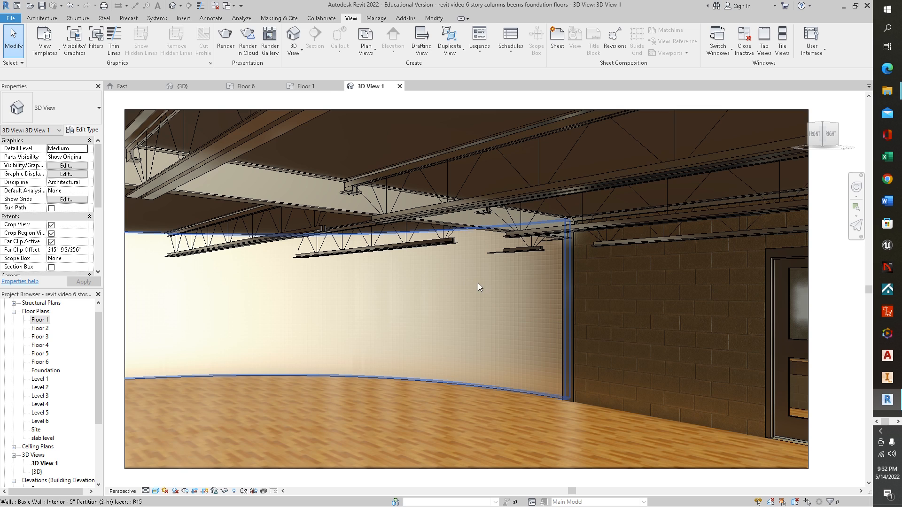
Step: Create a second camera view on Floor 1 from just inside grid 6 between D and E, aimed diagonally past grid G near grid 2
{"action": "left_click", "coordinate": [319, 87]}
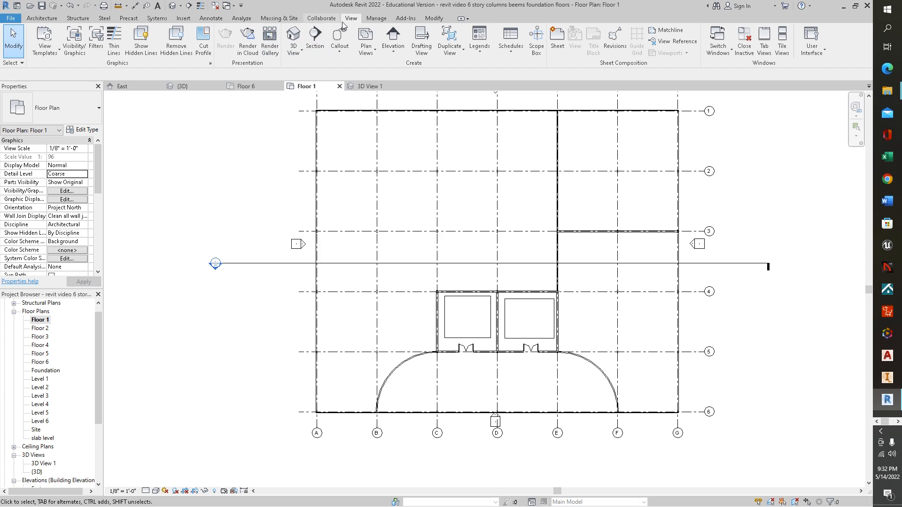
{"action": "left_click", "coordinate": [298, 51]}
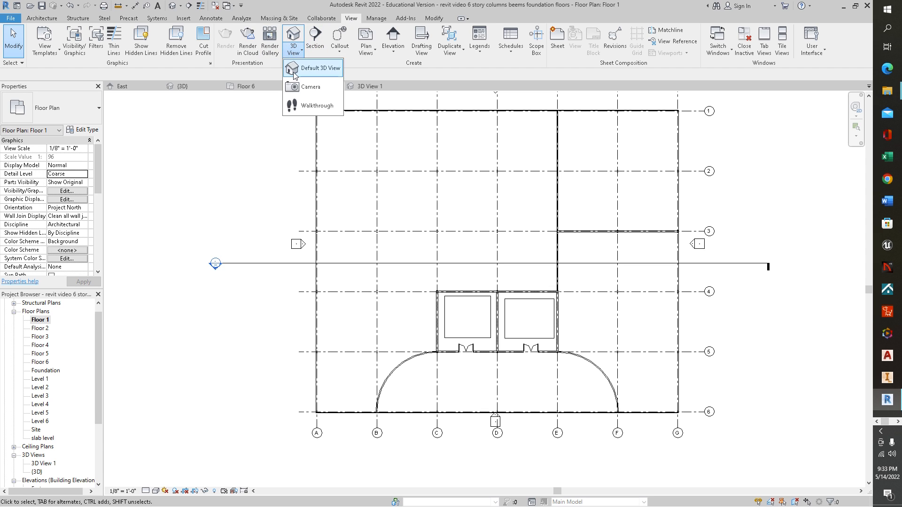
{"action": "left_click", "coordinate": [306, 87]}
{"action": "left_click", "coordinate": [531, 402]}
{"action": "left_click", "coordinate": [736, 162]}
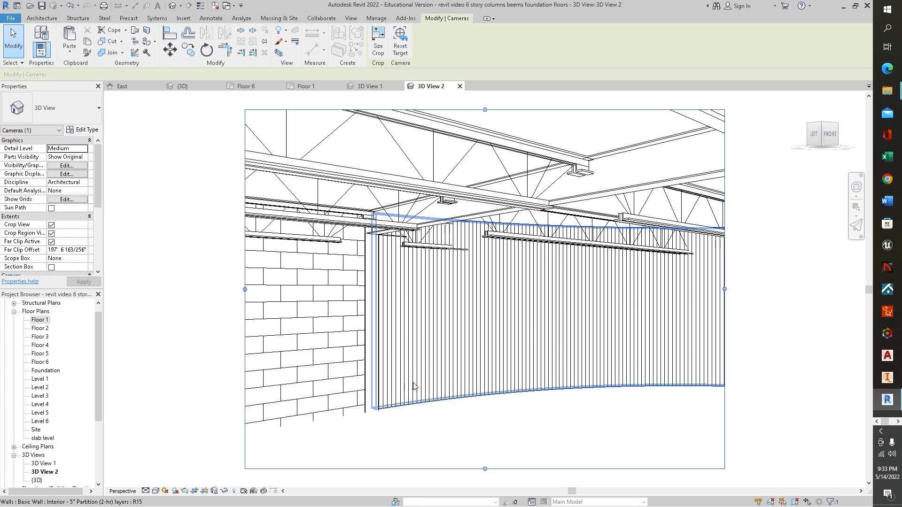
Step: Apply the Realistic visual style to the new camera view and widen its crop region on both sides
{"action": "left_click", "coordinate": [155, 491]}
{"action": "left_click", "coordinate": [159, 480]}
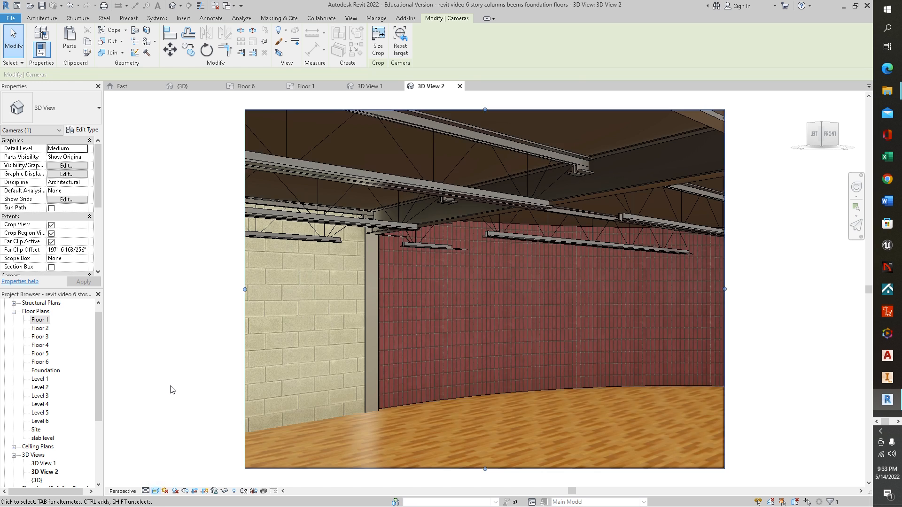
{"action": "scroll", "coordinate": [187, 364], "scroll_direction": "down", "scroll_amount": 3}
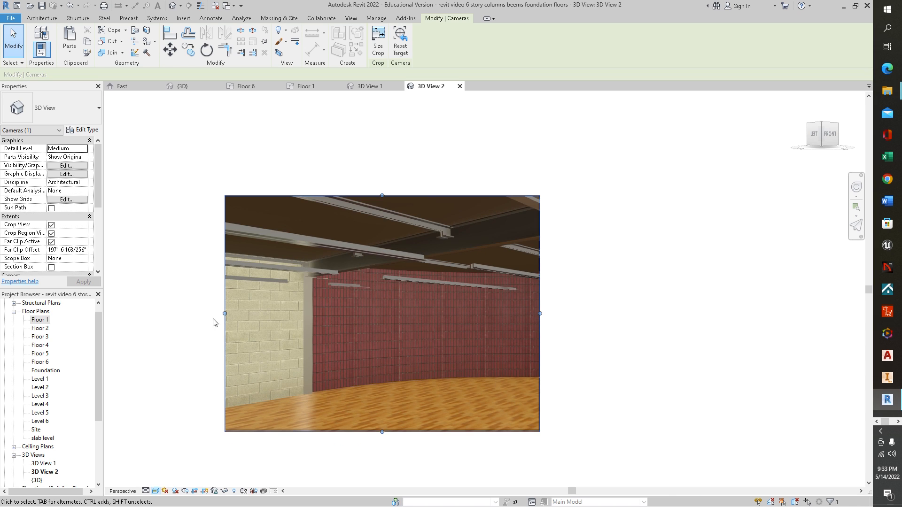
{"action": "left_click_drag", "start_coordinate": [225, 313], "coordinate": [118, 329]}
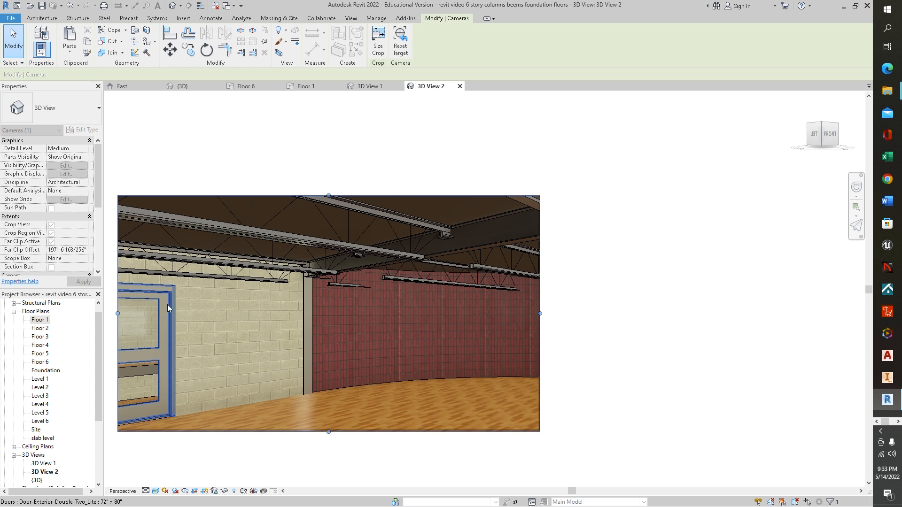
{"action": "left_click_drag", "start_coordinate": [540, 313], "coordinate": [783, 317]}
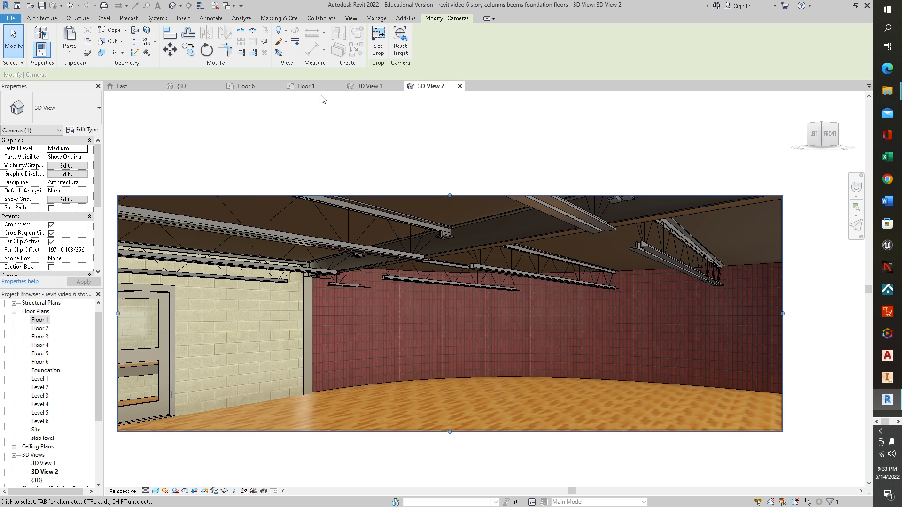
Step: On Floor 1, draw Interior - 5" Partition (2-hr) walls from C-4 along grid C to grid 3, and along grid 3 to grid E
{"action": "left_click", "coordinate": [306, 87]}
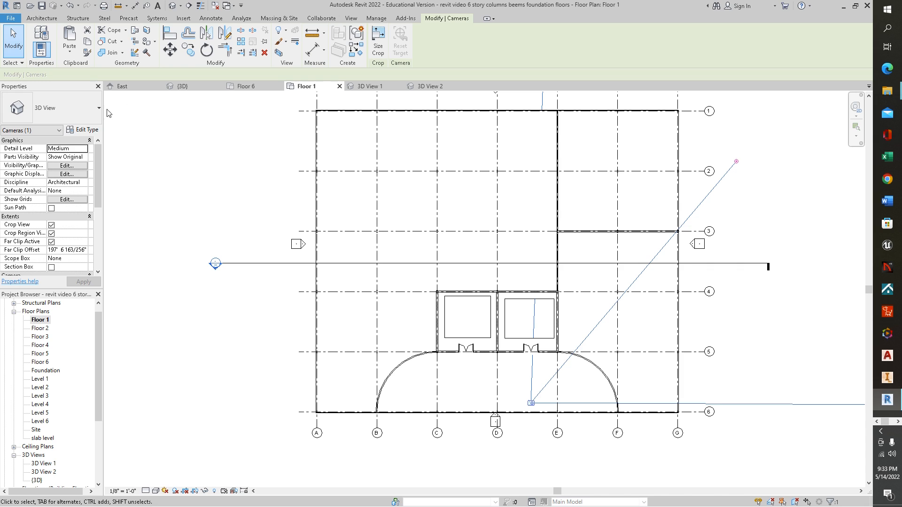
{"action": "left_click", "coordinate": [42, 19]}
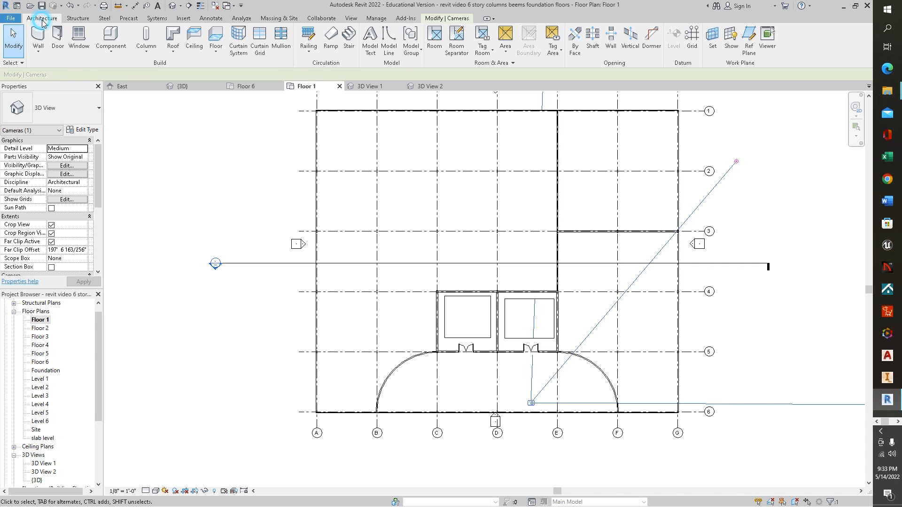
{"action": "left_click", "coordinate": [41, 55]}
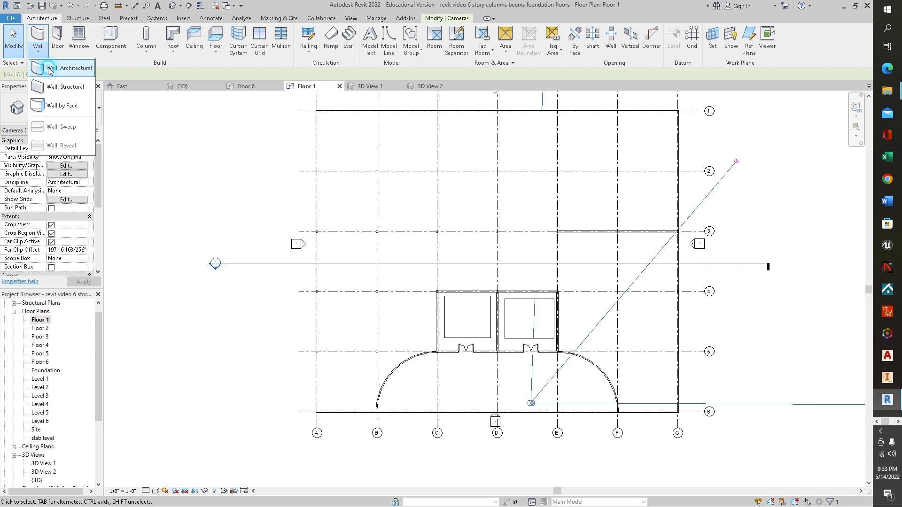
{"action": "left_click", "coordinate": [47, 67]}
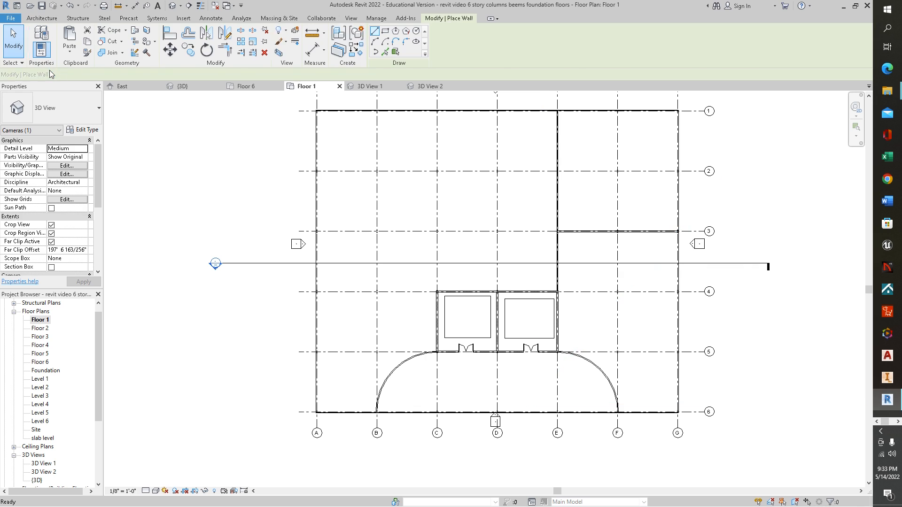
{"action": "left_click", "coordinate": [99, 108]}
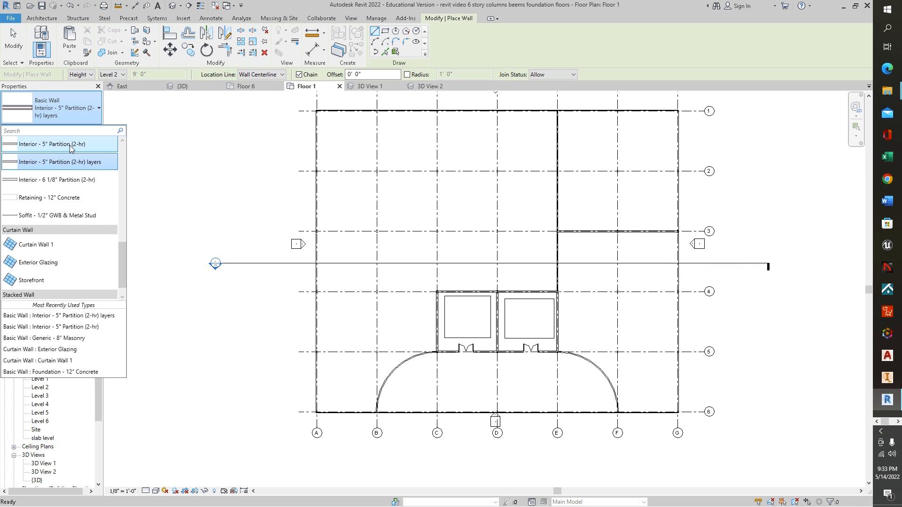
{"action": "mouse_move", "coordinate": [60, 147]}
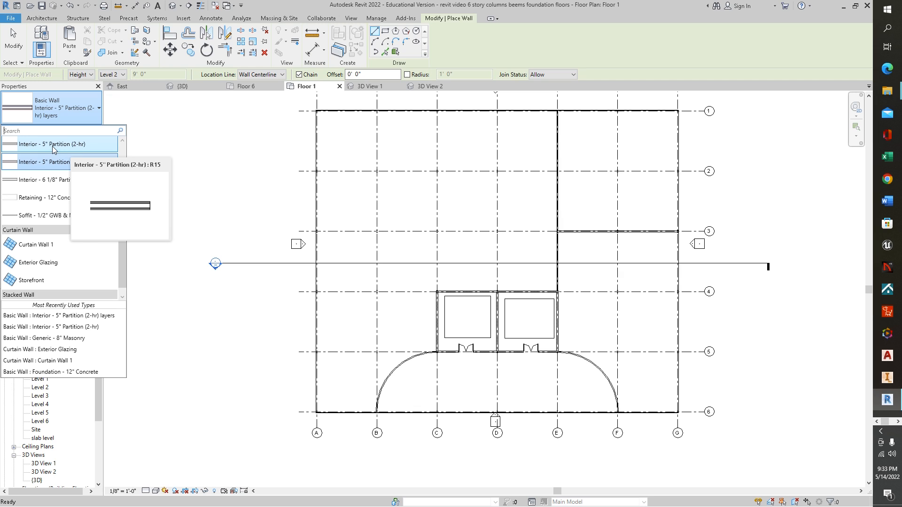
{"action": "left_click", "coordinate": [52, 144]}
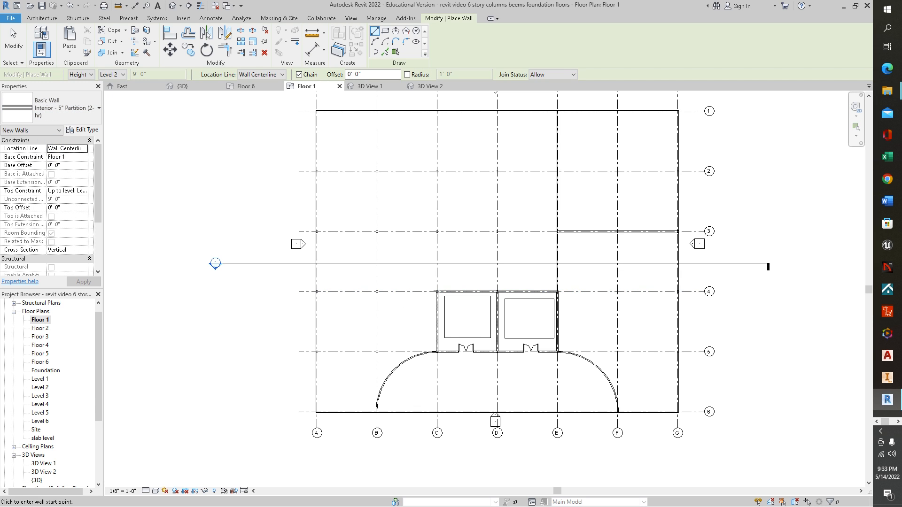
{"action": "left_click", "coordinate": [437, 291]}
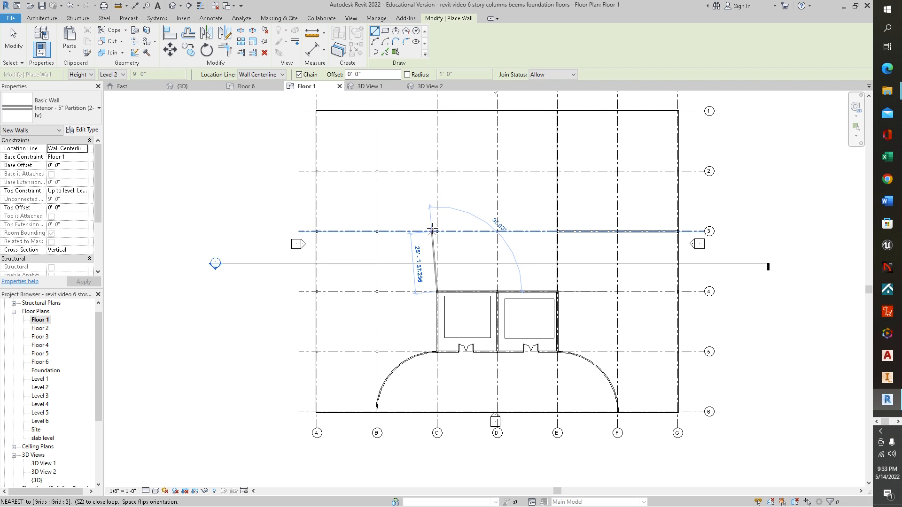
{"action": "left_click", "coordinate": [437, 231]}
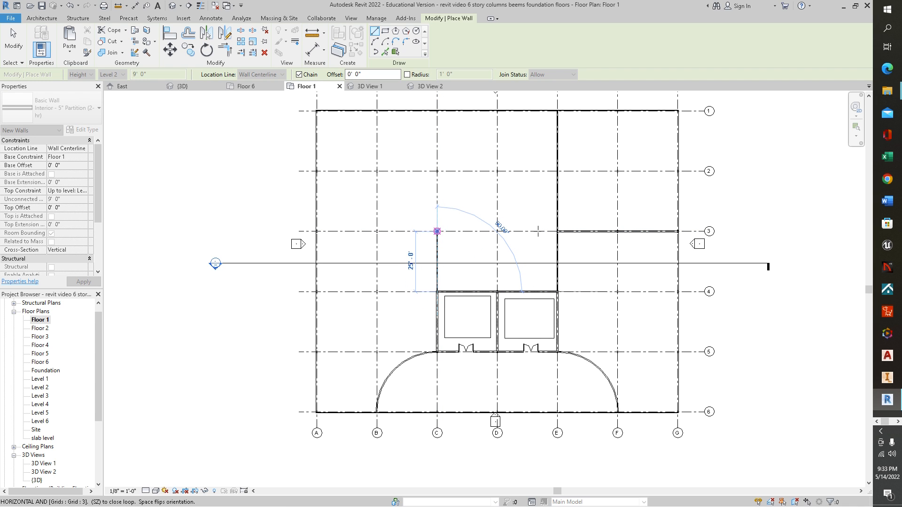
{"action": "left_click", "coordinate": [557, 231]}
{"action": "key", "text": "Escape"}
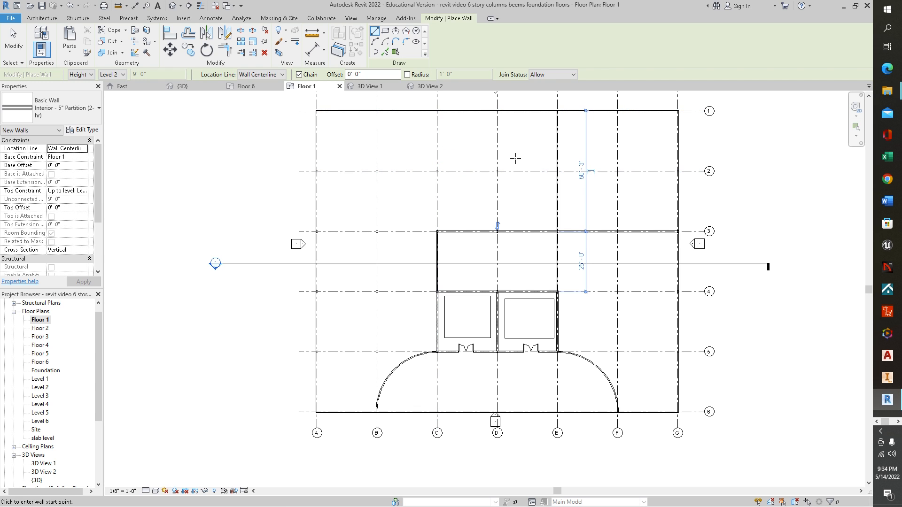
Step: Draw chained partition walls from grid E just above grid 2 across to grid B, down to grid 4, and over to grid A
{"action": "left_click", "coordinate": [557, 155]}
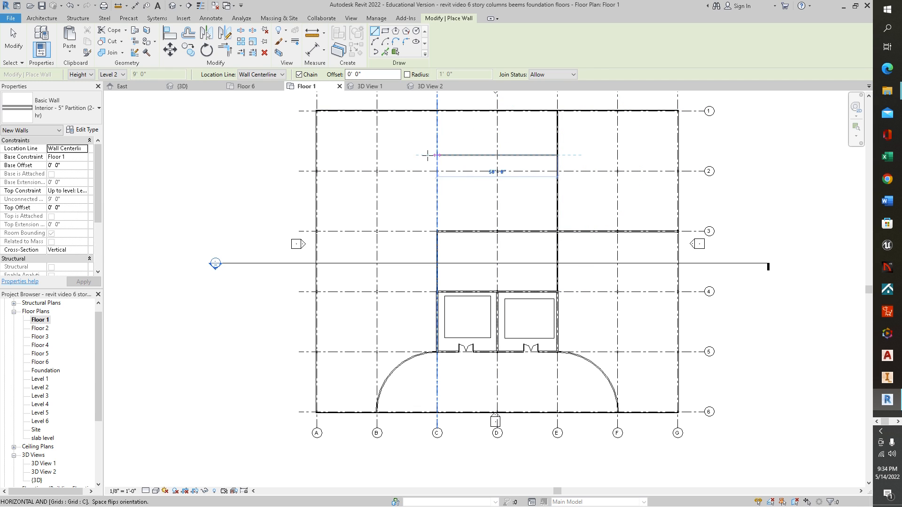
{"action": "left_click", "coordinate": [377, 155]}
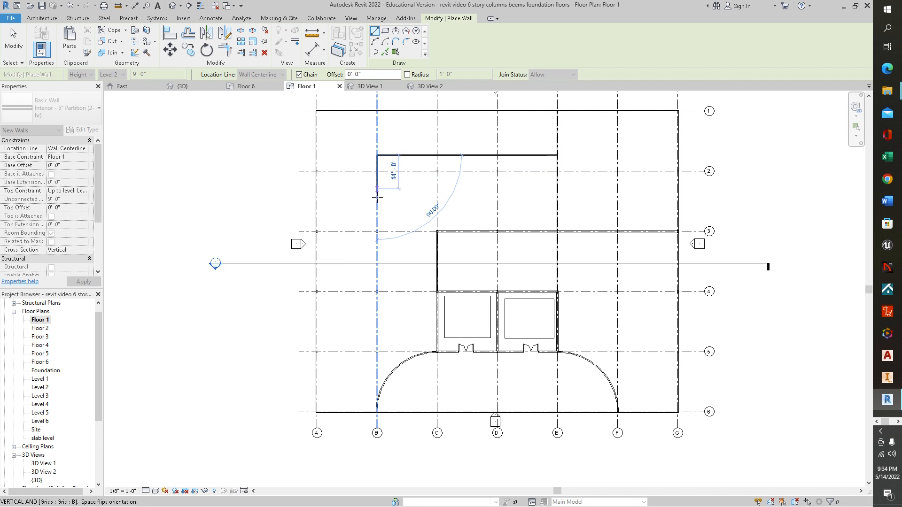
{"action": "left_click", "coordinate": [377, 291]}
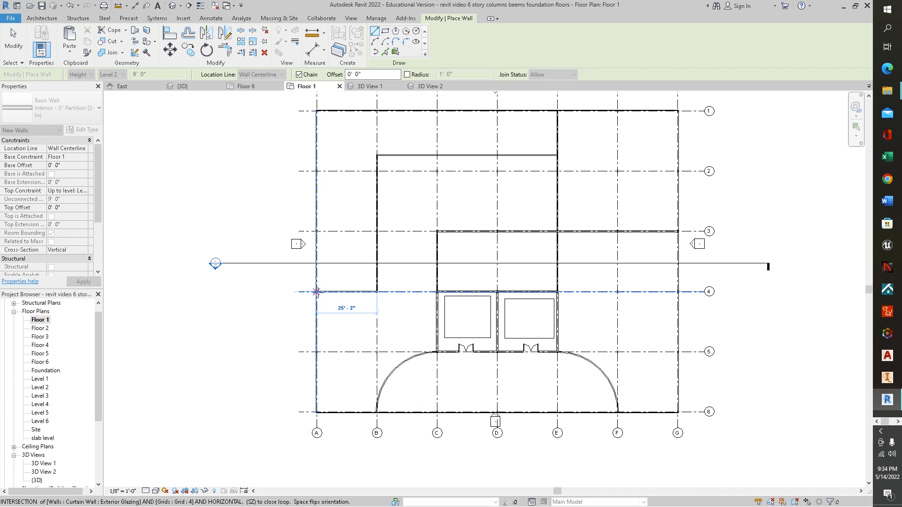
{"action": "left_click", "coordinate": [316, 292]}
{"action": "key", "text": "Escape"}
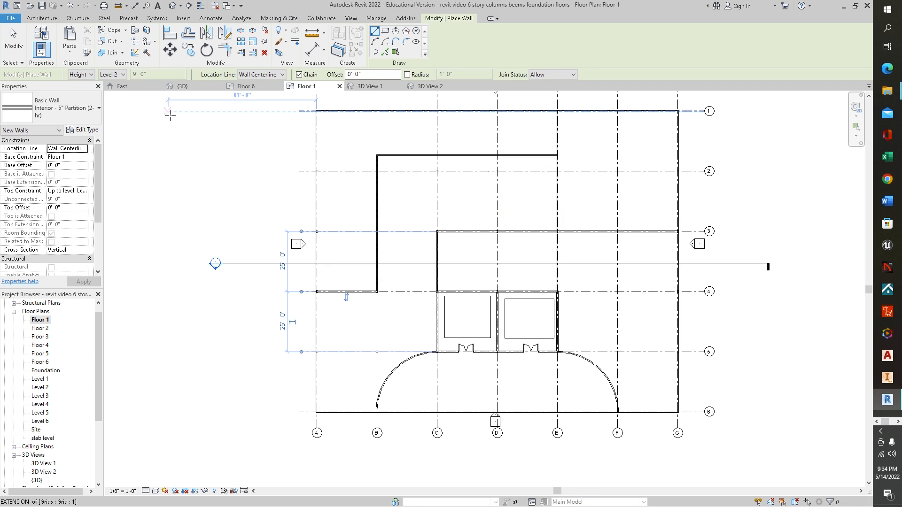
Step: Start door placement and open the Door-Passage-Double-Flush-Dbl_Acting family from the Commercial folder for loading
{"action": "left_click", "coordinate": [46, 21]}
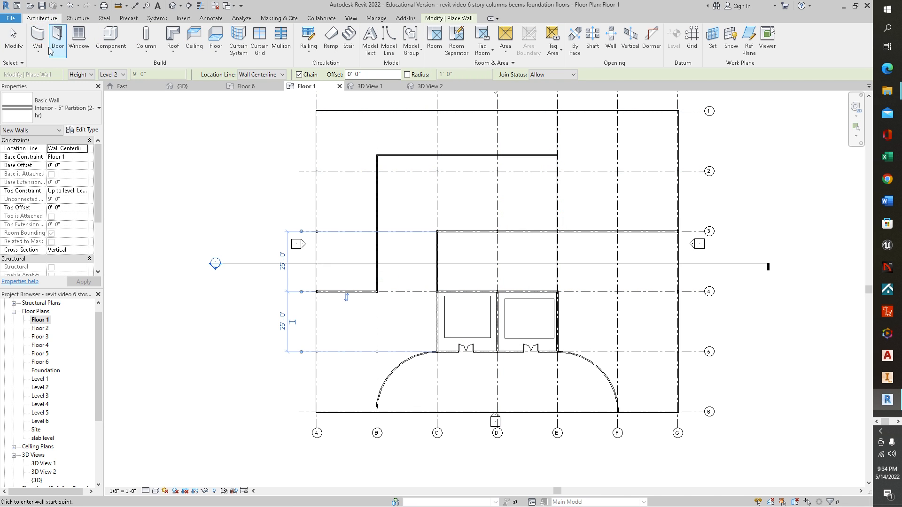
{"action": "left_click", "coordinate": [58, 39]}
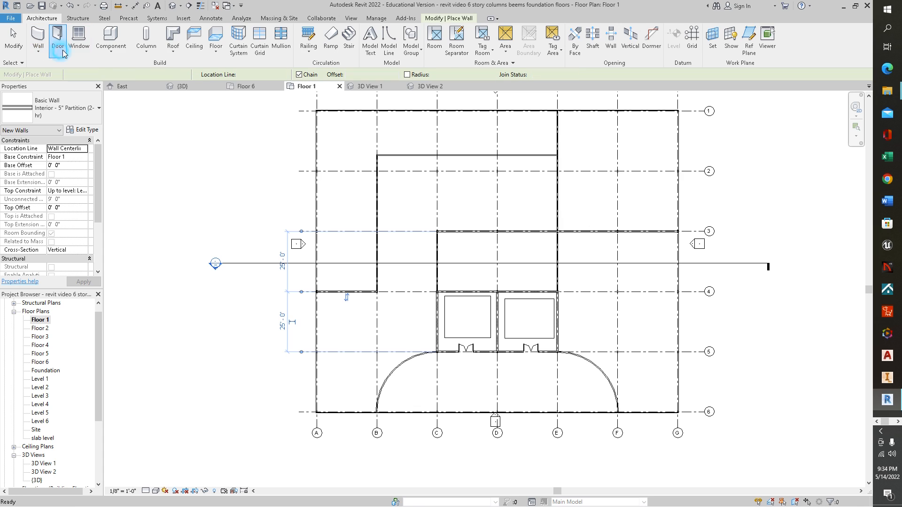
{"action": "left_click", "coordinate": [98, 112]}
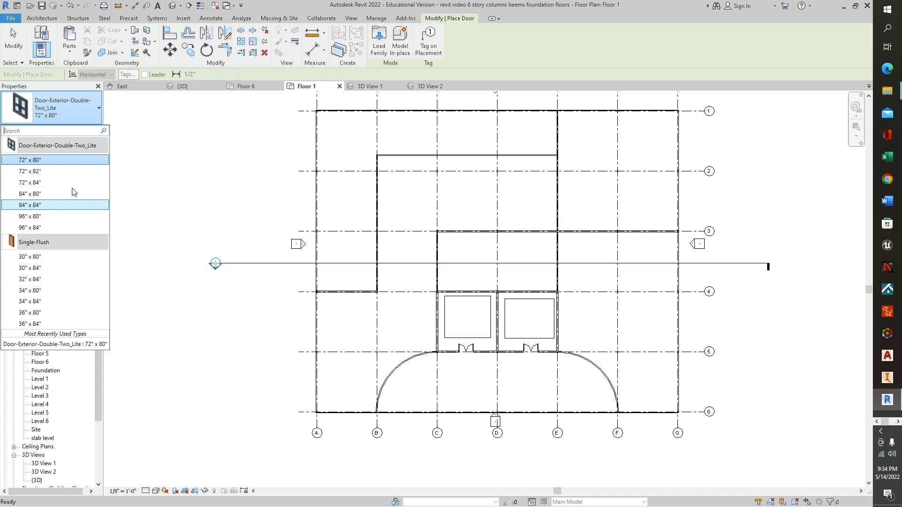
{"action": "left_click", "coordinate": [384, 41]}
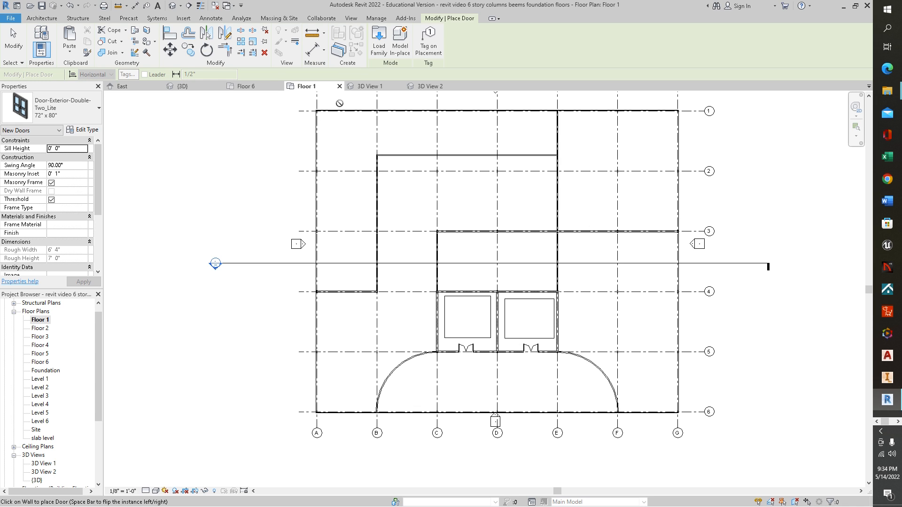
{"action": "left_click", "coordinate": [379, 41]}
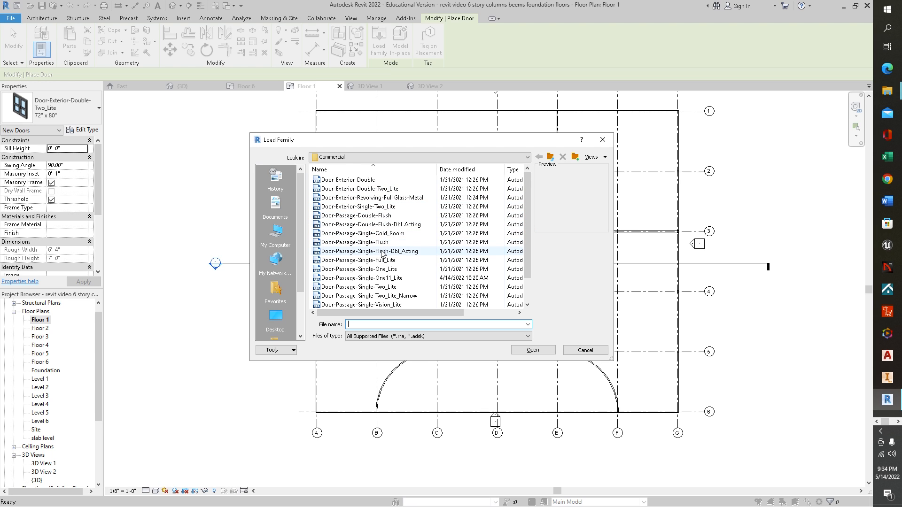
{"action": "left_click", "coordinate": [383, 252]}
{"action": "left_click", "coordinate": [385, 242]}
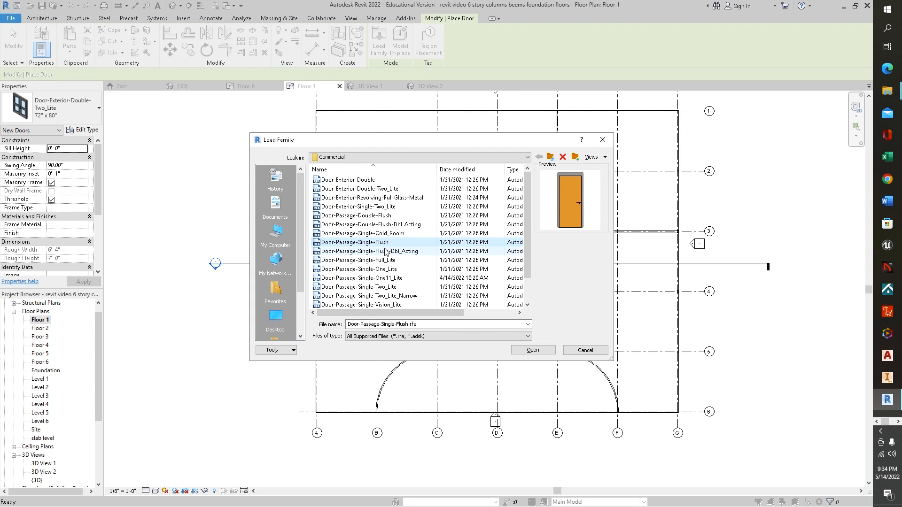
{"action": "left_click", "coordinate": [384, 234]}
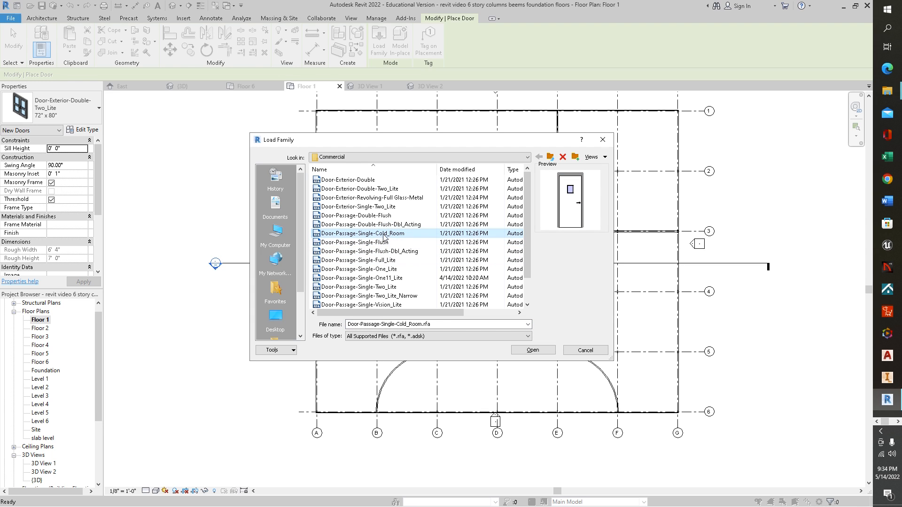
{"action": "left_click", "coordinate": [389, 225]}
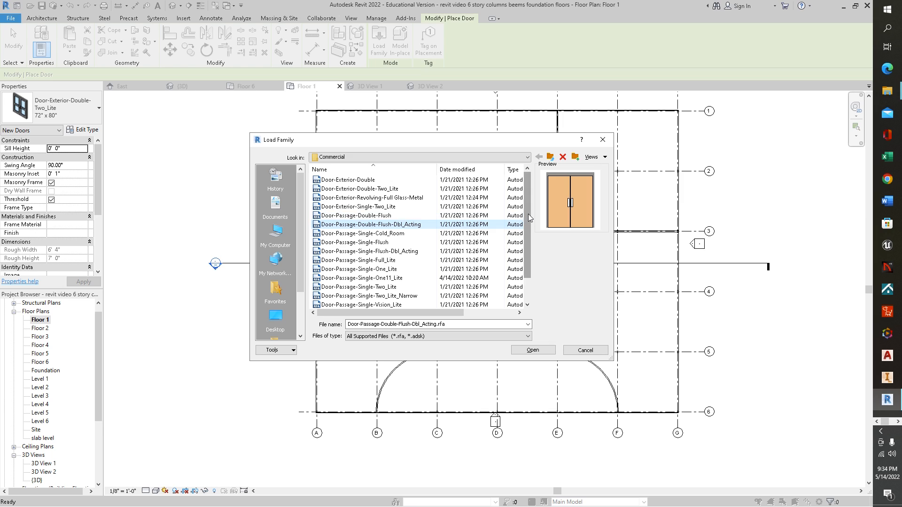
{"action": "left_click_drag", "start_coordinate": [530, 216], "coordinate": [529, 223]}
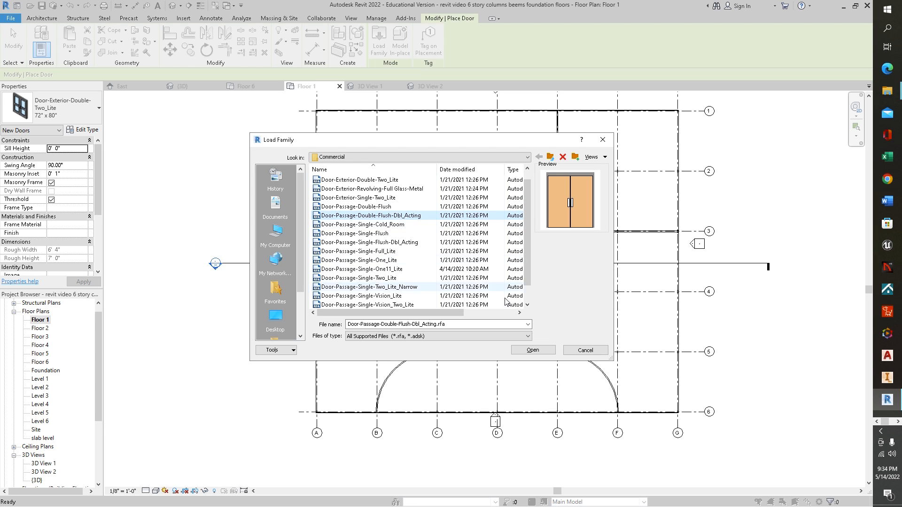
{"action": "left_click", "coordinate": [536, 352]}
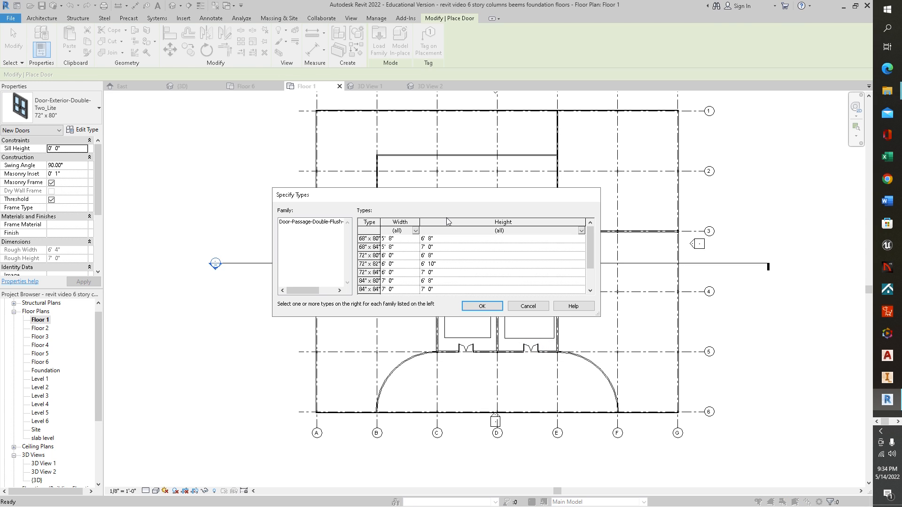
Step: Load the 68" x 80" double-acting door type and place one near the middle of each arc wall
{"action": "left_click", "coordinate": [376, 240]}
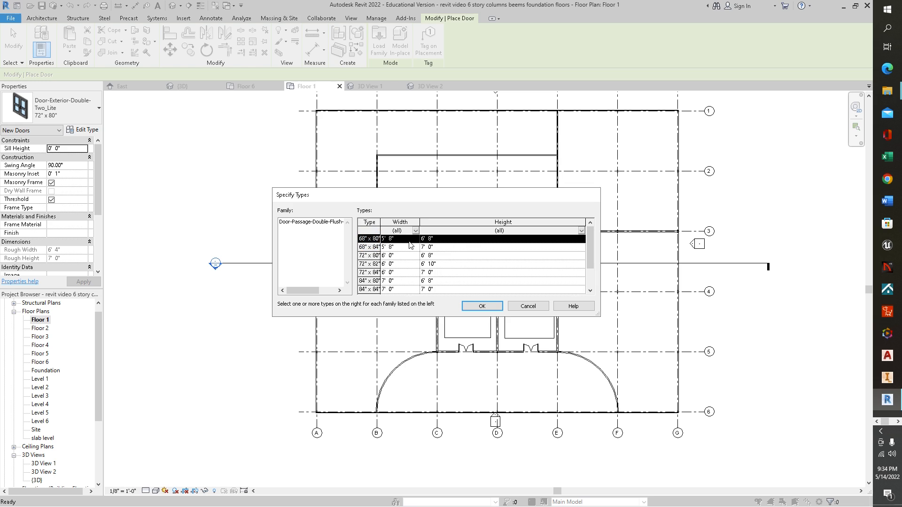
{"action": "left_click", "coordinate": [481, 306]}
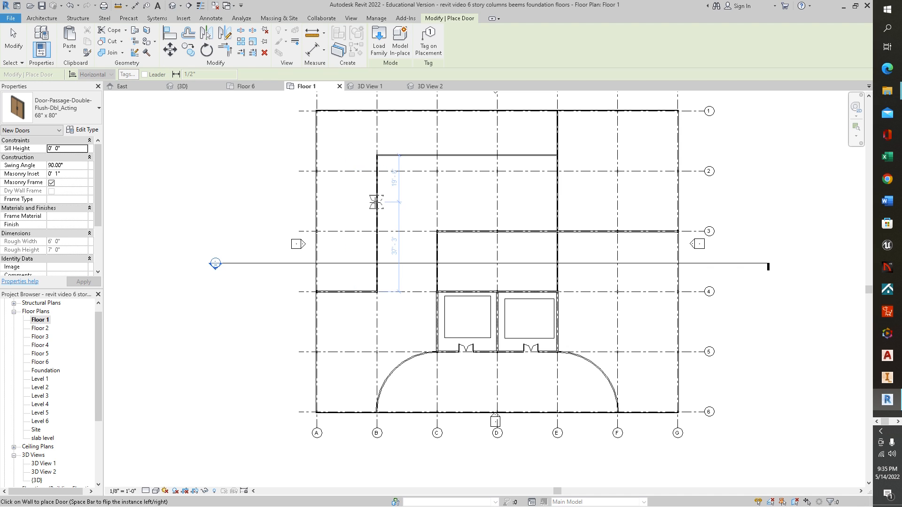
{"action": "left_click", "coordinate": [388, 372]}
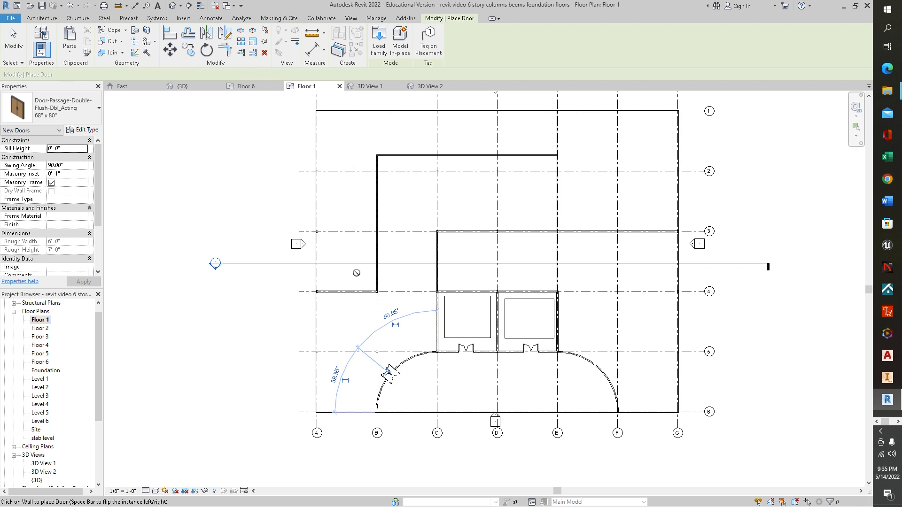
{"action": "left_click", "coordinate": [595, 364]}
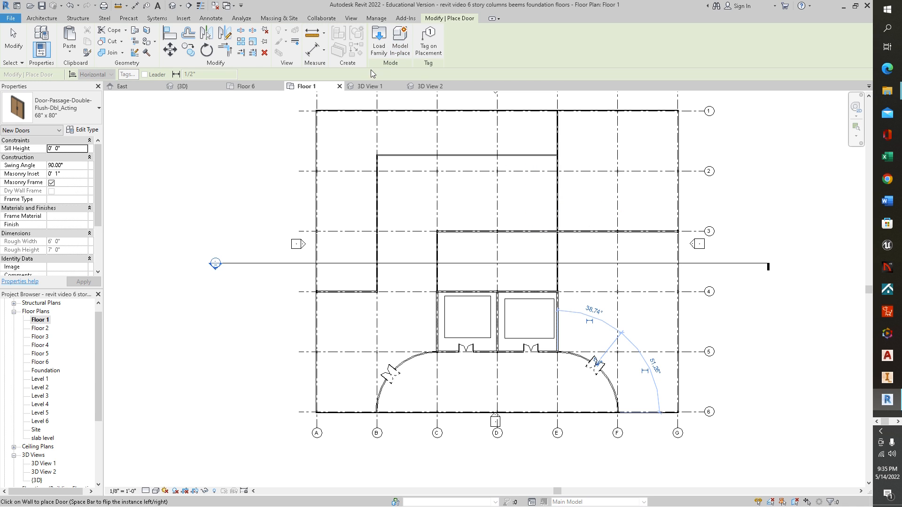
Step: Preview door families in the Commercial and Doors library folders, and open Door-Double-Glass for loading
{"action": "left_click", "coordinate": [379, 47]}
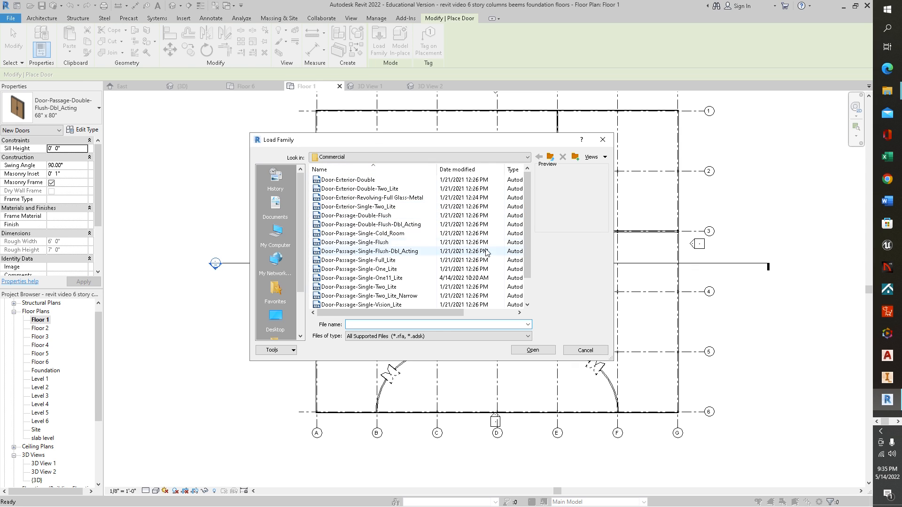
{"action": "left_click", "coordinate": [389, 255]}
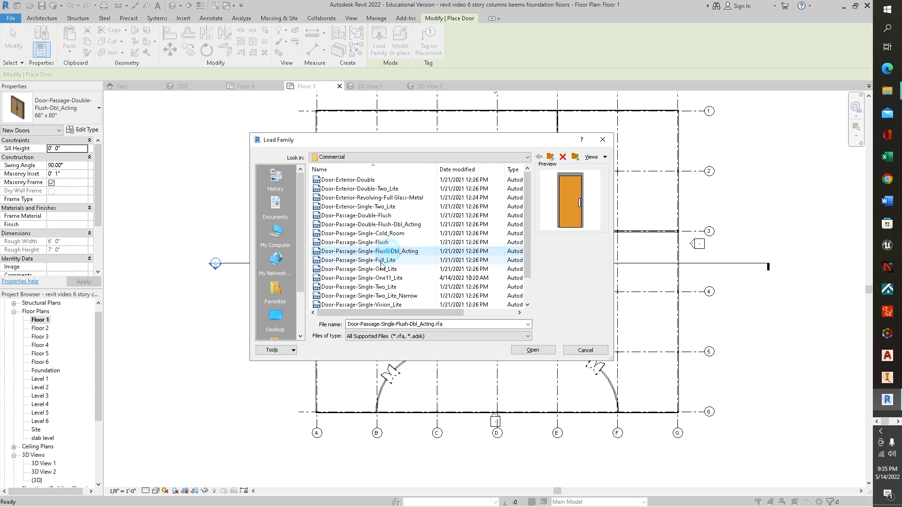
{"action": "left_click", "coordinate": [378, 269]}
{"action": "left_click_drag", "start_coordinate": [526, 233], "coordinate": [522, 180]}
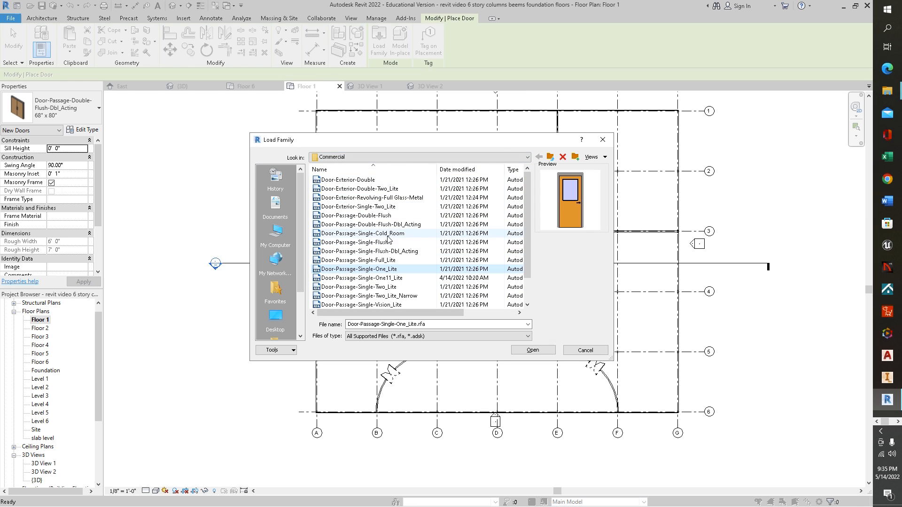
{"action": "left_click", "coordinate": [550, 157]}
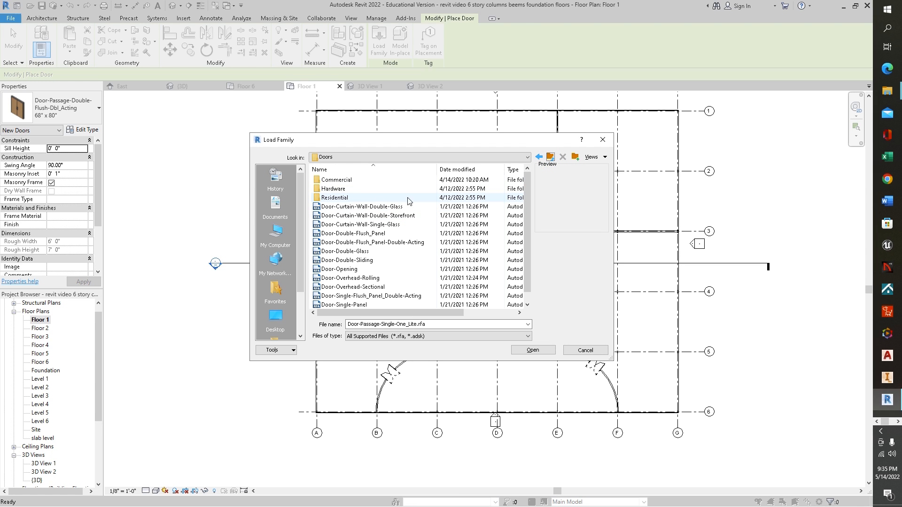
{"action": "left_click", "coordinate": [345, 270]}
{"action": "left_click", "coordinate": [363, 253]}
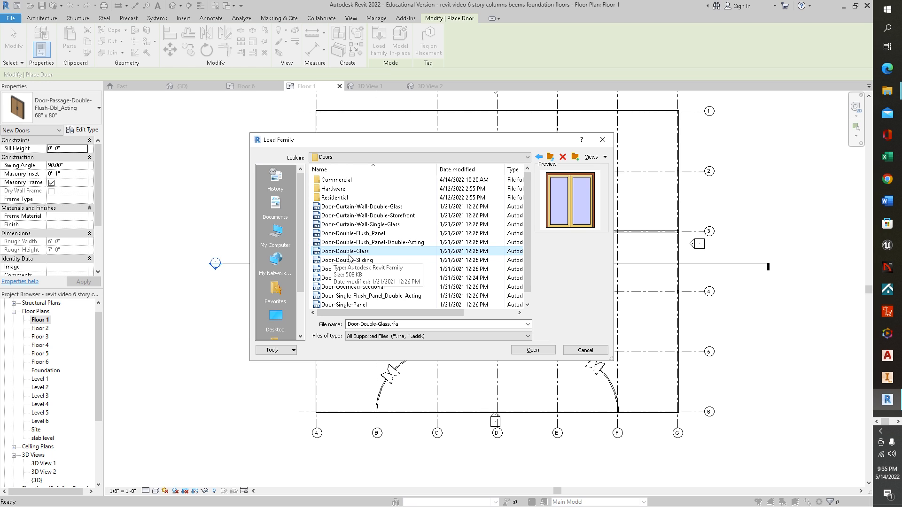
{"action": "left_click", "coordinate": [364, 242]}
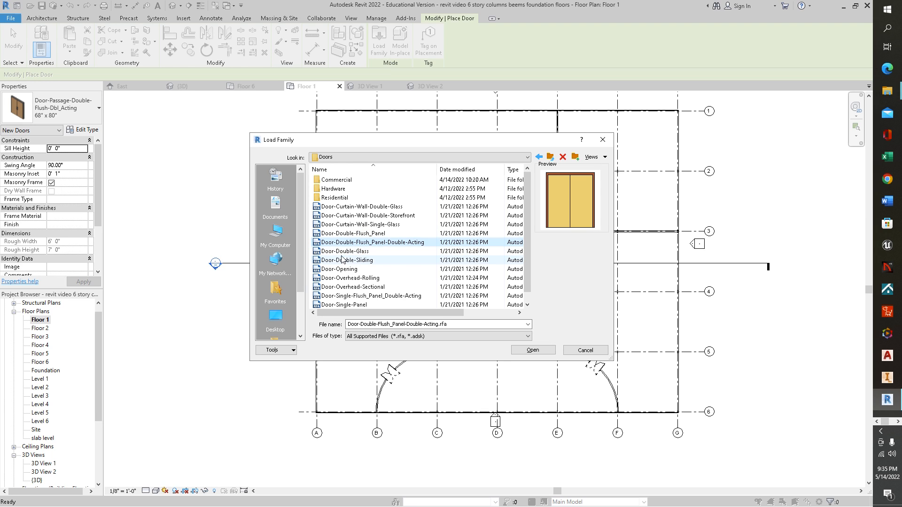
{"action": "left_click", "coordinate": [343, 253]}
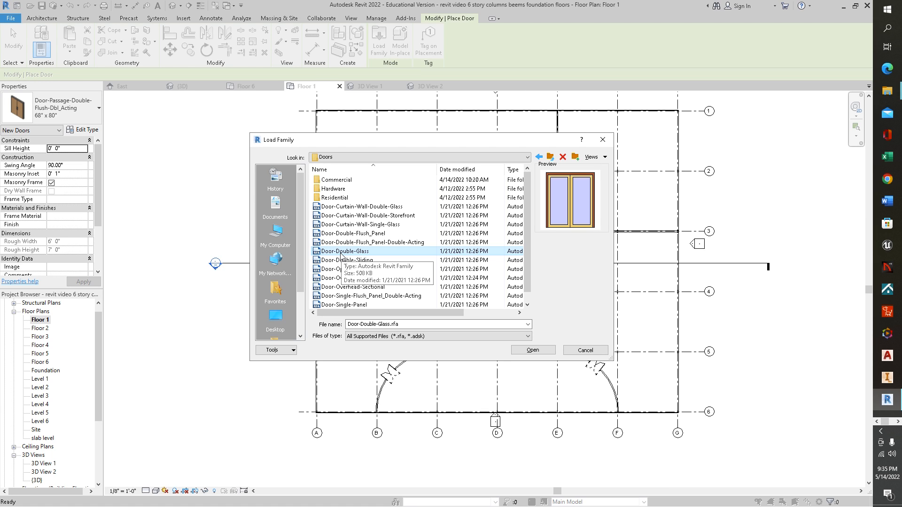
{"action": "left_click", "coordinate": [544, 352]}
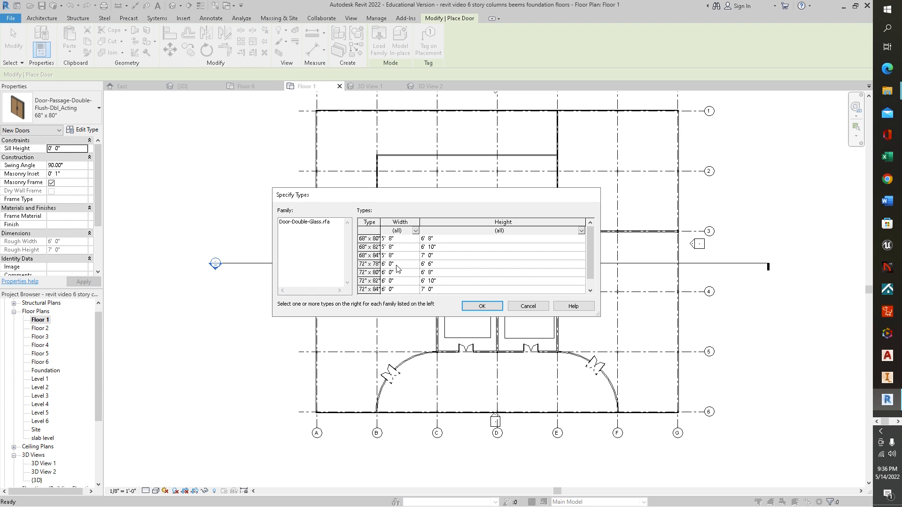
Step: Load the 72" x 82" double-glass door type and place two doors side by side in the grid 3 wall between grids E and F
{"action": "left_click", "coordinate": [402, 281]}
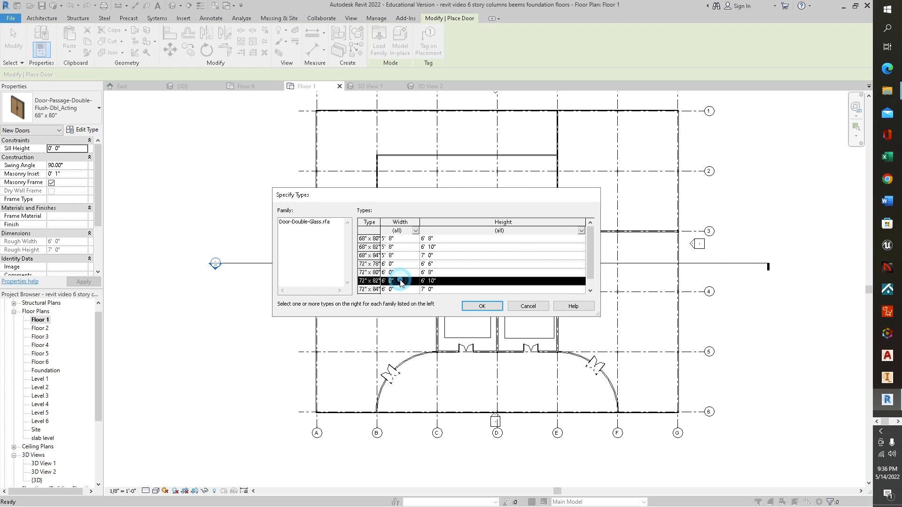
{"action": "left_click", "coordinate": [482, 305]}
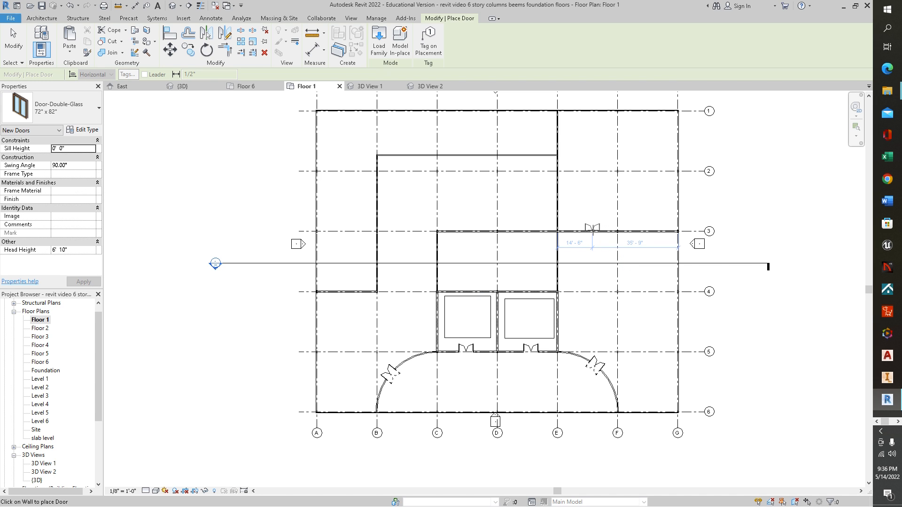
{"action": "left_click", "coordinate": [595, 231]}
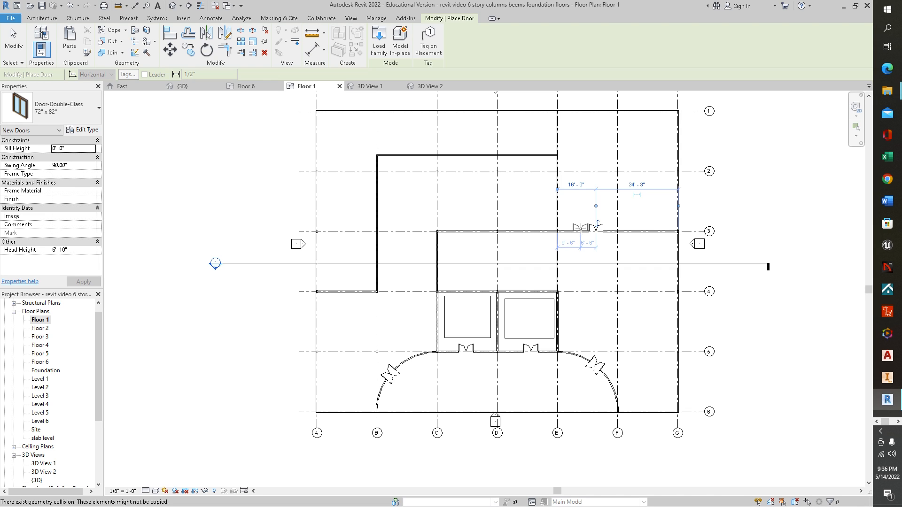
{"action": "left_click", "coordinate": [577, 231]}
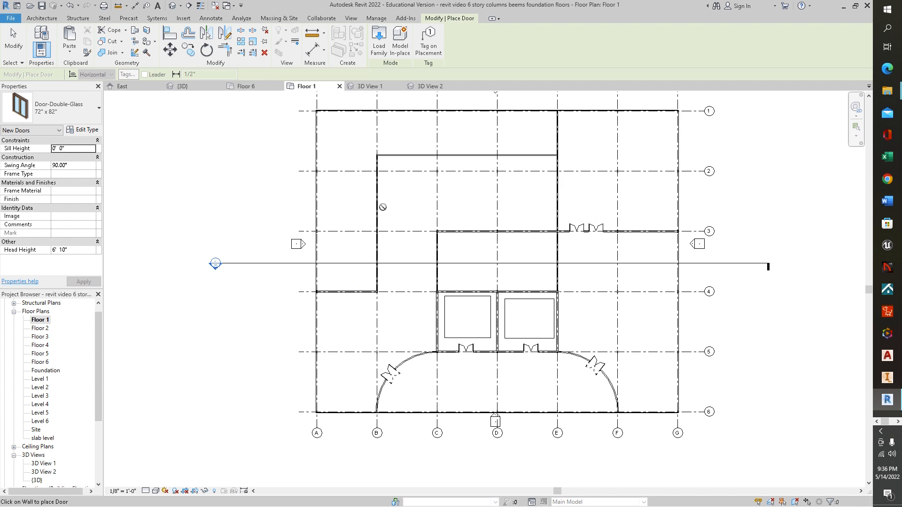
{"action": "key", "text": "Escape"}
{"action": "key", "text": "Escape"}
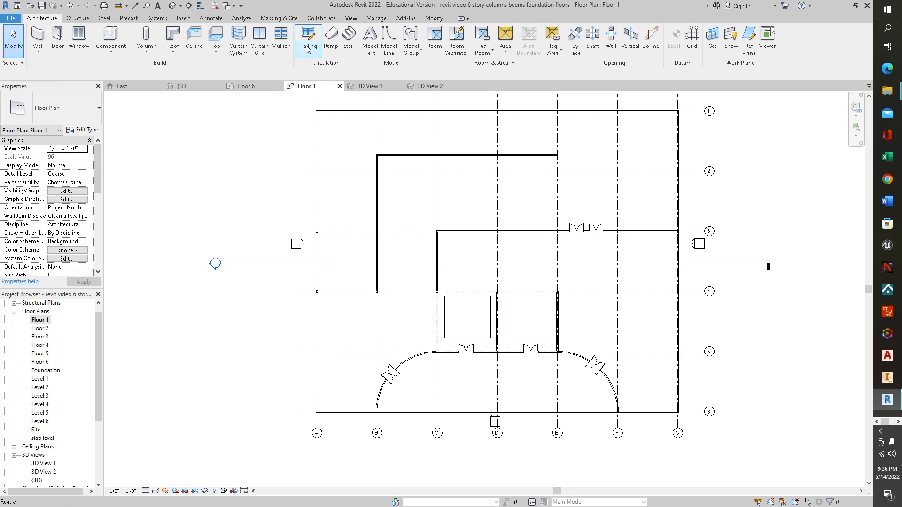
Step: Place a camera between grids F and G and grids 4 and 5, aimed just beyond grid 1 near grid F
{"action": "left_click", "coordinate": [350, 19]}
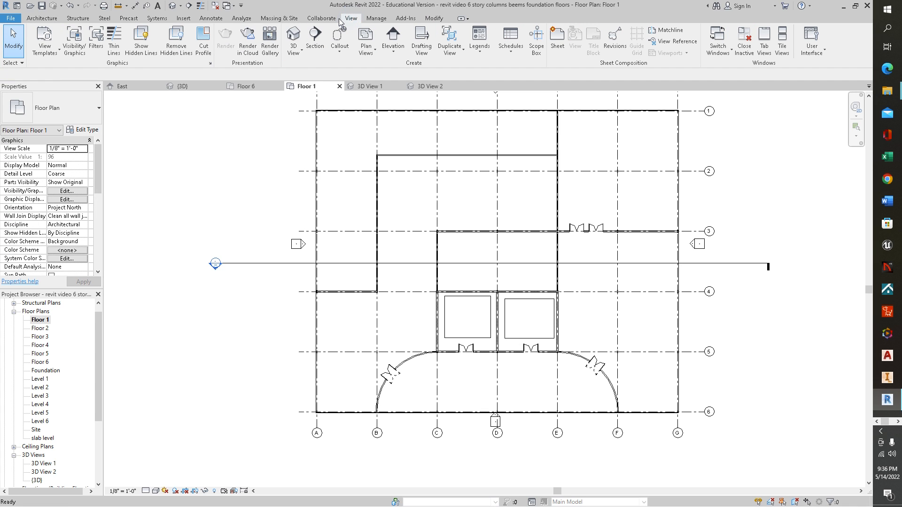
{"action": "left_click", "coordinate": [297, 54]}
{"action": "left_click", "coordinate": [310, 86]}
{"action": "left_click", "coordinate": [645, 324]}
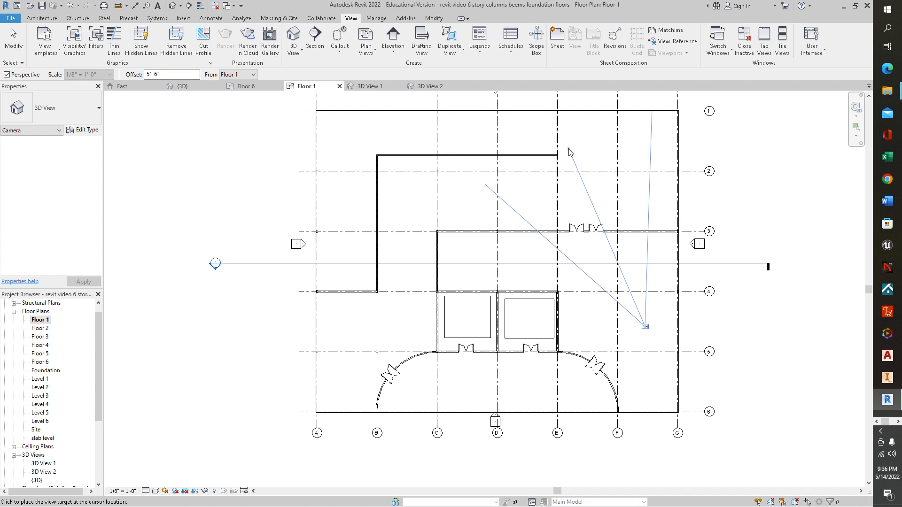
{"action": "left_click", "coordinate": [599, 97]}
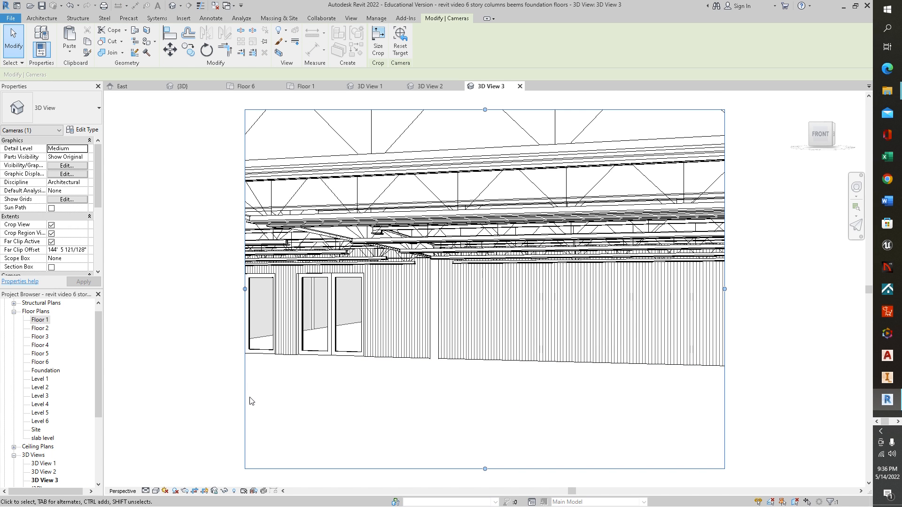
Step: Set the new camera view to the Realistic visual style and Fine detail level
{"action": "left_click", "coordinate": [156, 491]}
{"action": "left_click", "coordinate": [164, 482]}
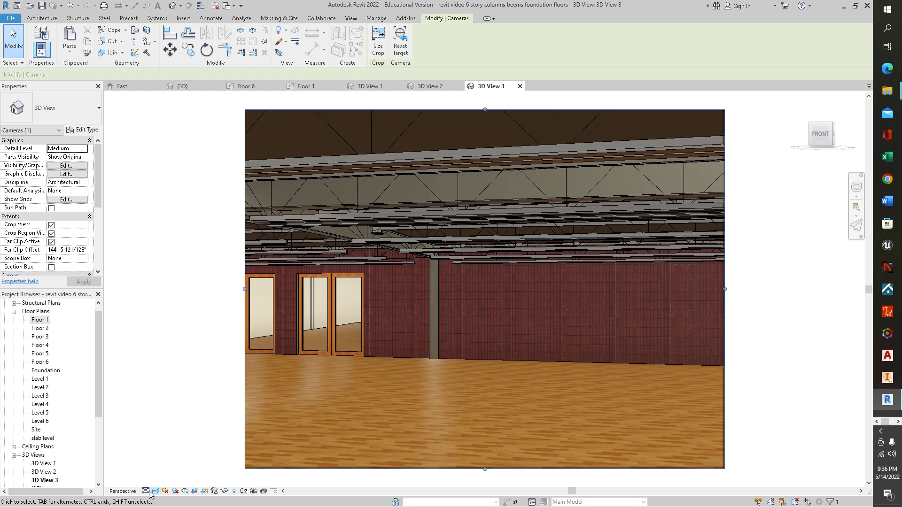
{"action": "left_click", "coordinate": [149, 491]}
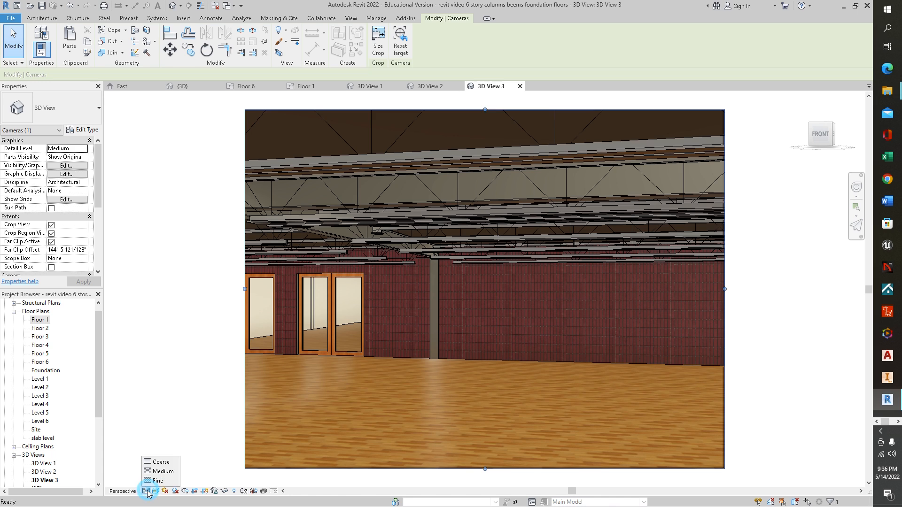
{"action": "left_click", "coordinate": [151, 479]}
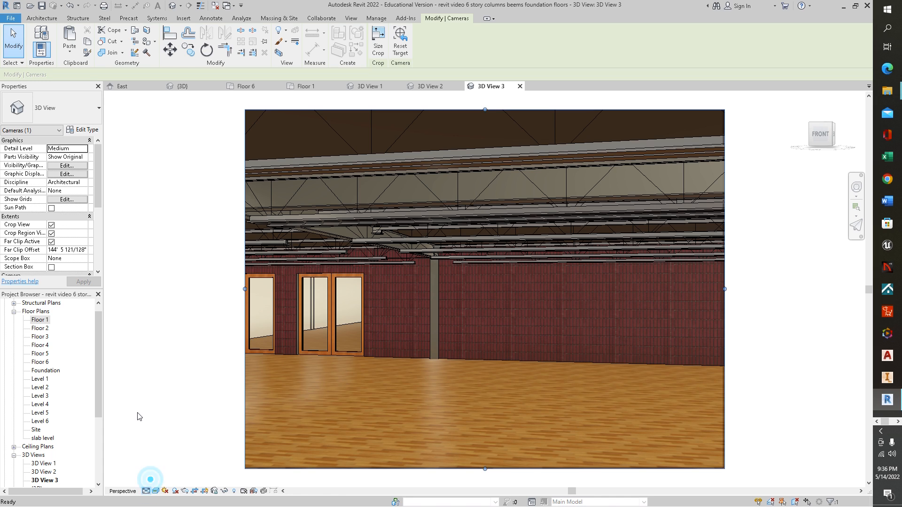
{"action": "left_click", "coordinate": [145, 379]}
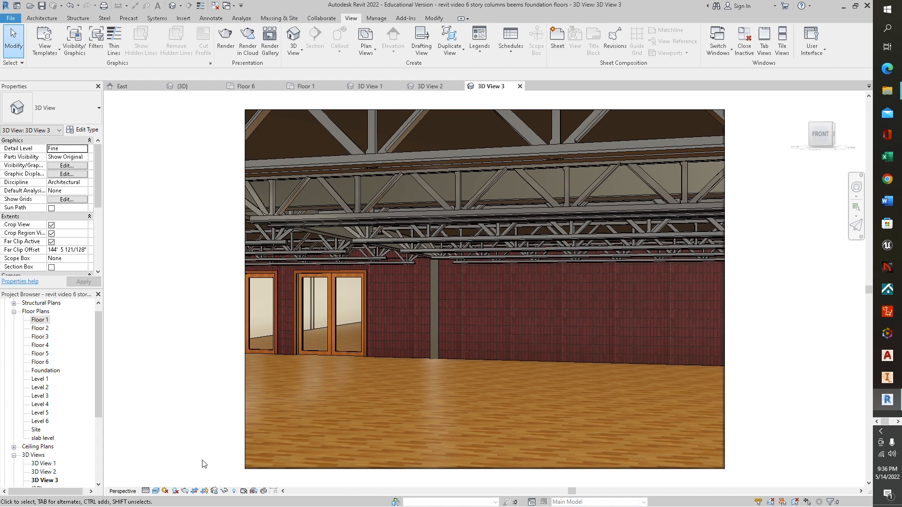
Step: Widen the camera view's crop region on both sides to take in more of the room around the glass doors
{"action": "left_click_drag", "start_coordinate": [245, 374], "coordinate": [162, 374]}
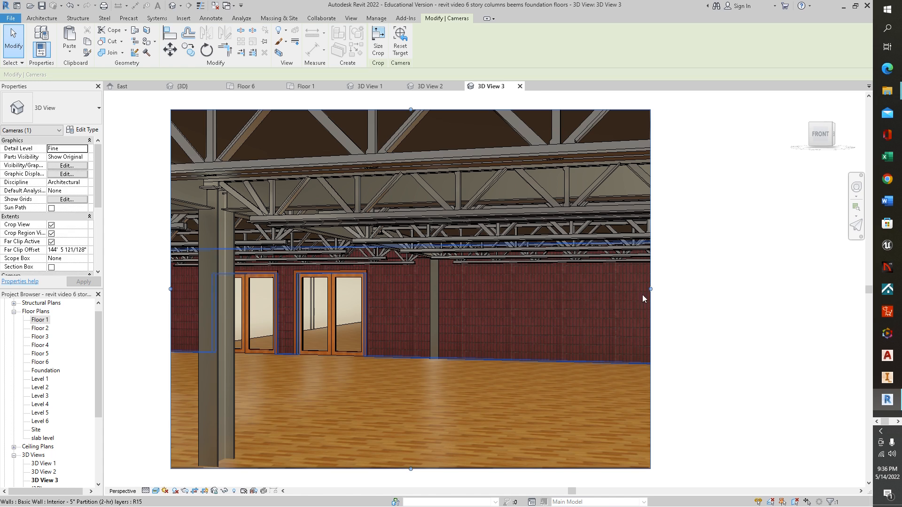
{"action": "left_click_drag", "start_coordinate": [651, 289], "coordinate": [802, 295]}
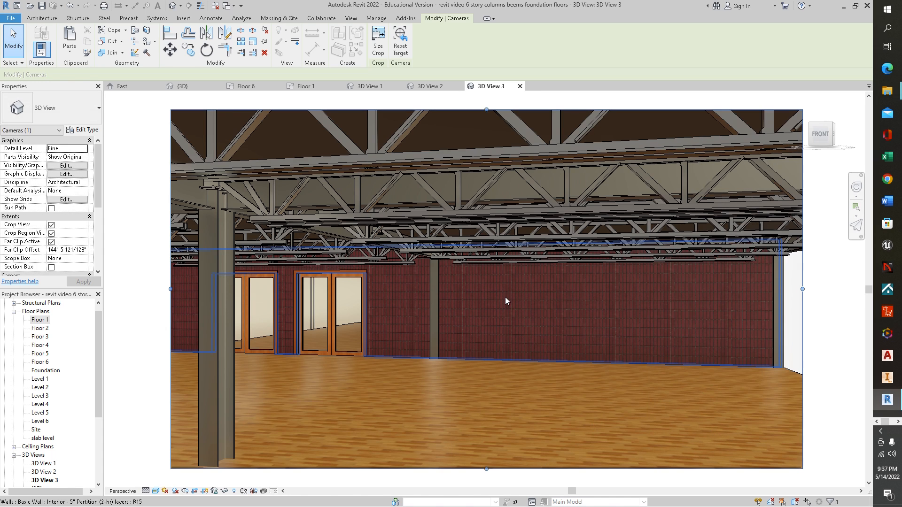
{"action": "middle_click_drag", "start_coordinate": [483, 326], "coordinate": [516, 335]}
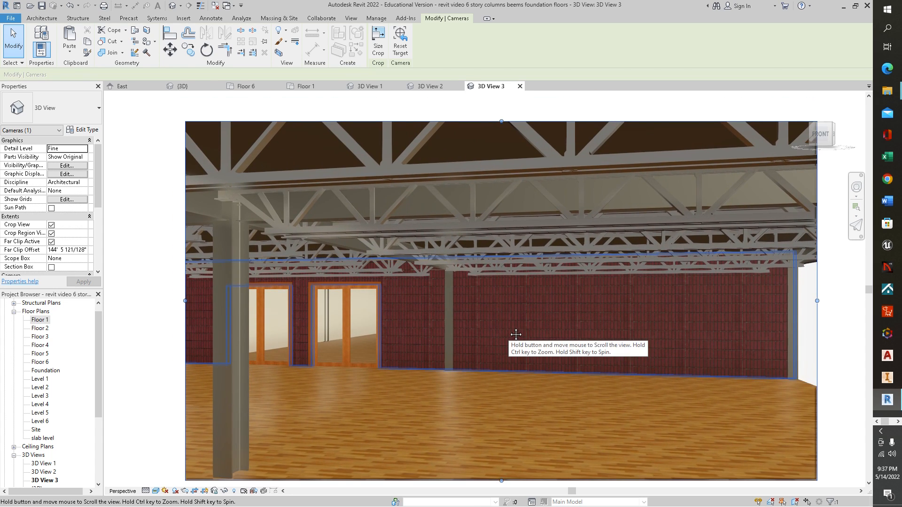
{"action": "scroll", "coordinate": [503, 281], "scroll_direction": "up", "scroll_amount": 1}
{"action": "scroll", "coordinate": [503, 281], "scroll_direction": "down", "scroll_amount": 2}
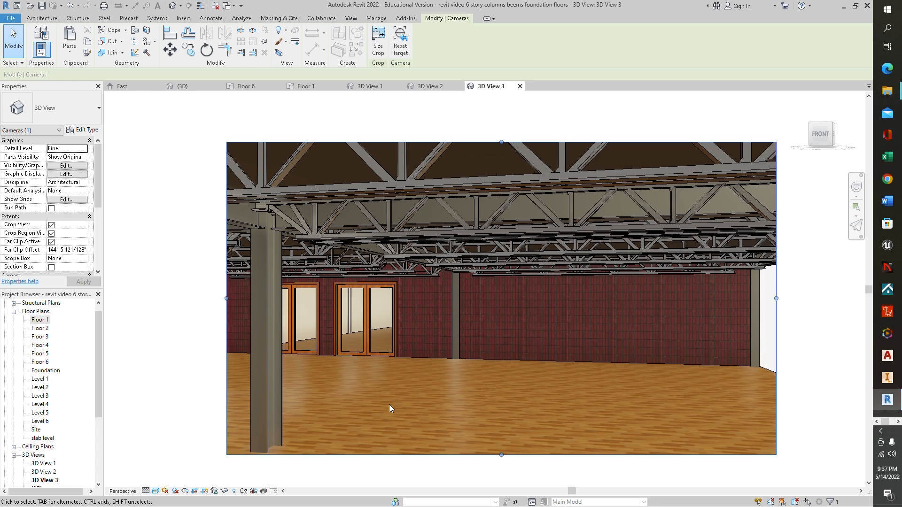
{"action": "left_click_drag", "start_coordinate": [227, 299], "coordinate": [166, 298]}
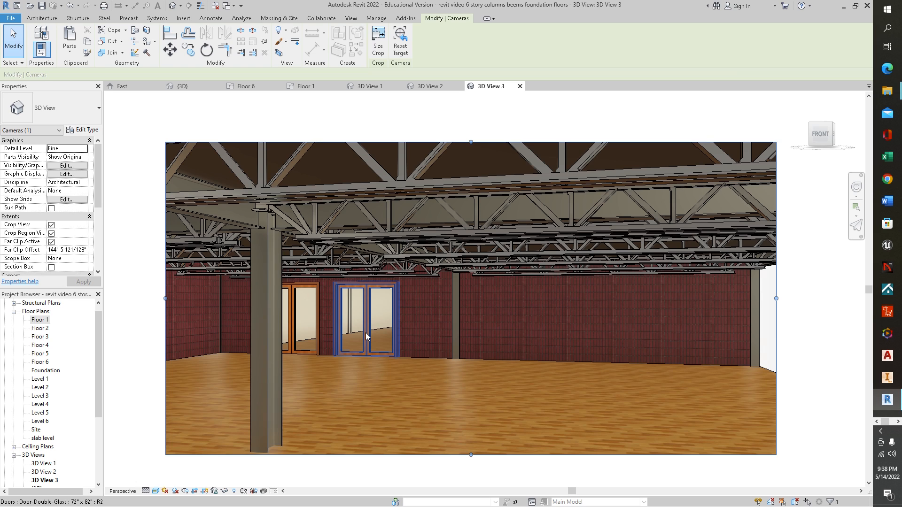
Step: Review the arc wall doors in 3D View 2 and 3D View 1, and return to the Floor 1 plan
{"action": "left_click", "coordinate": [430, 87]}
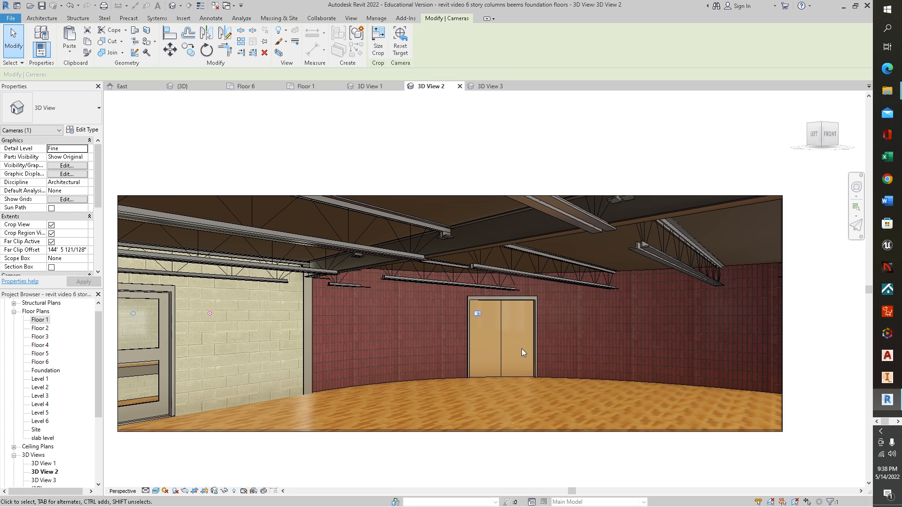
{"action": "left_click", "coordinate": [374, 90]}
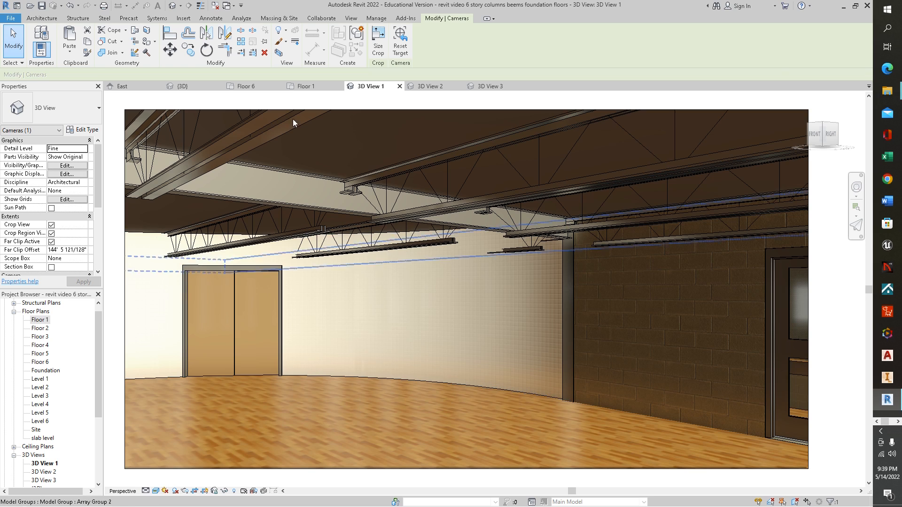
{"action": "left_click", "coordinate": [306, 88]}
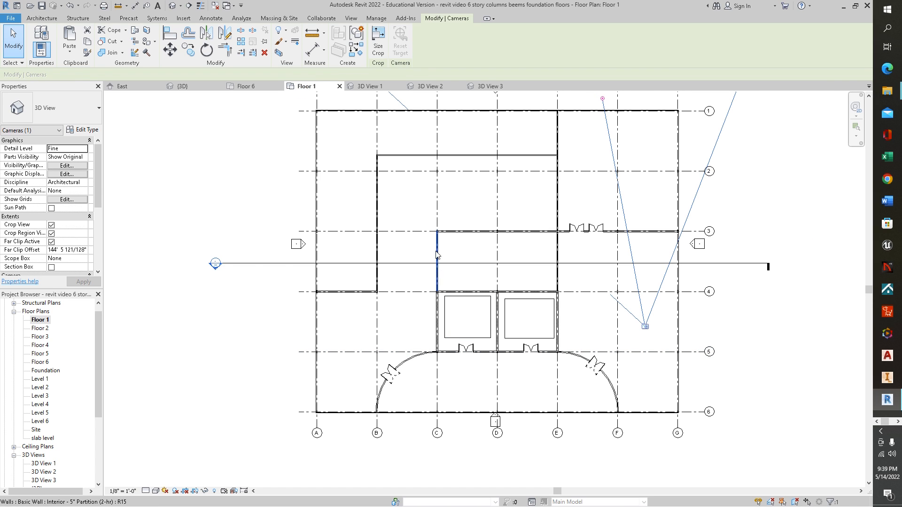